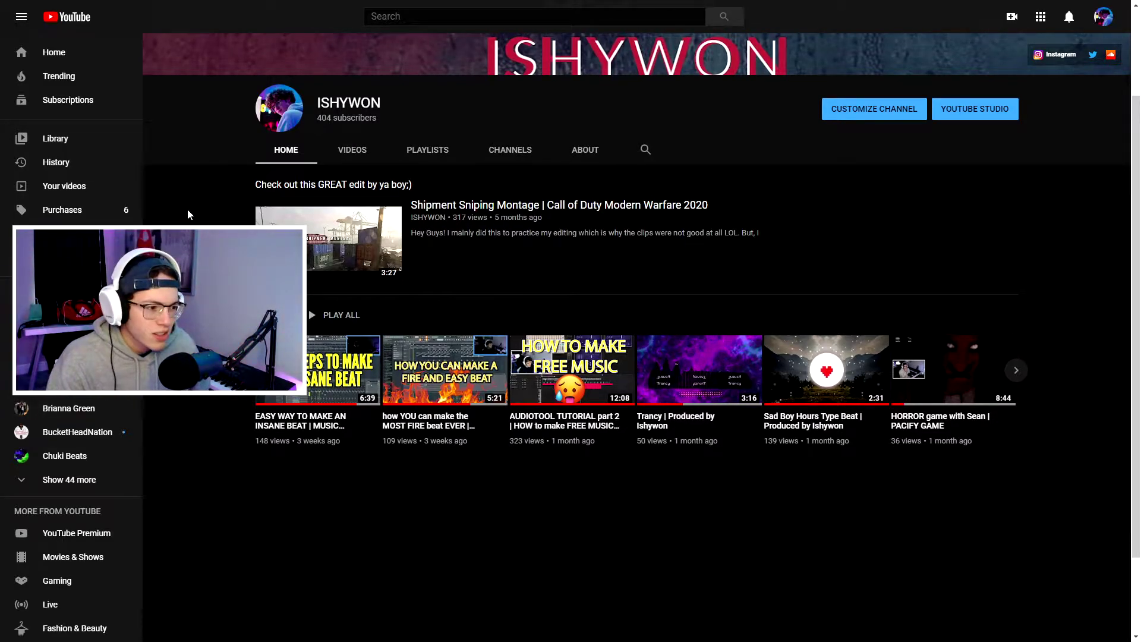
Look through the YouTube channel's uploaded videos and the published tracks on the Audiotool profile page
{"action": "left_click", "coordinate": [353, 150]}
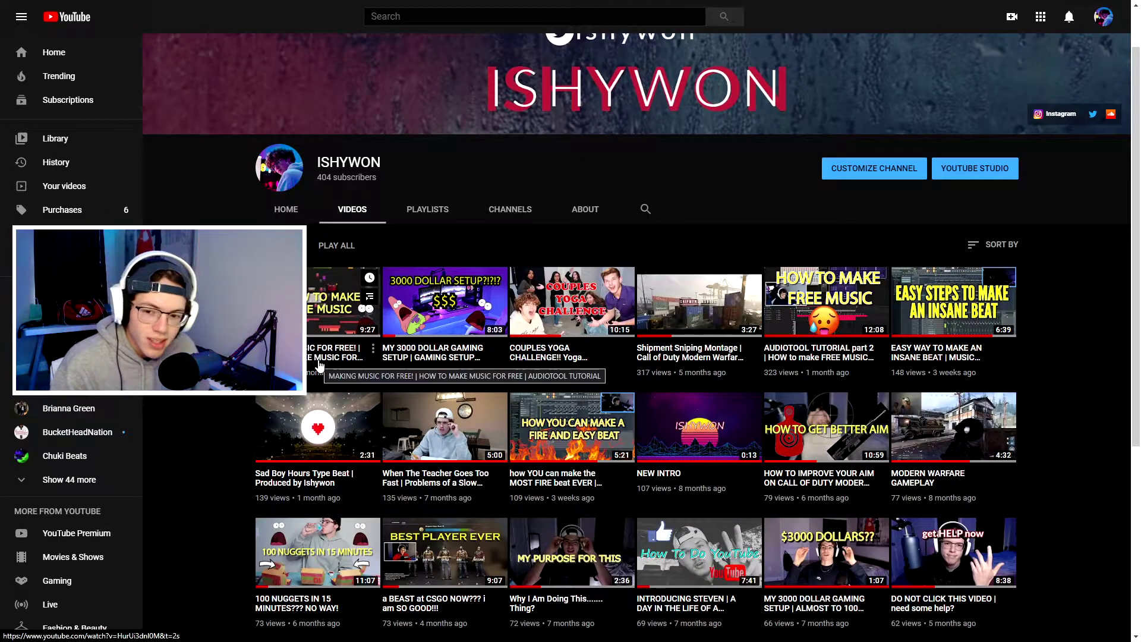
{"action": "scroll", "coordinate": [321, 365], "scroll_direction": "down", "scroll_amount": 3}
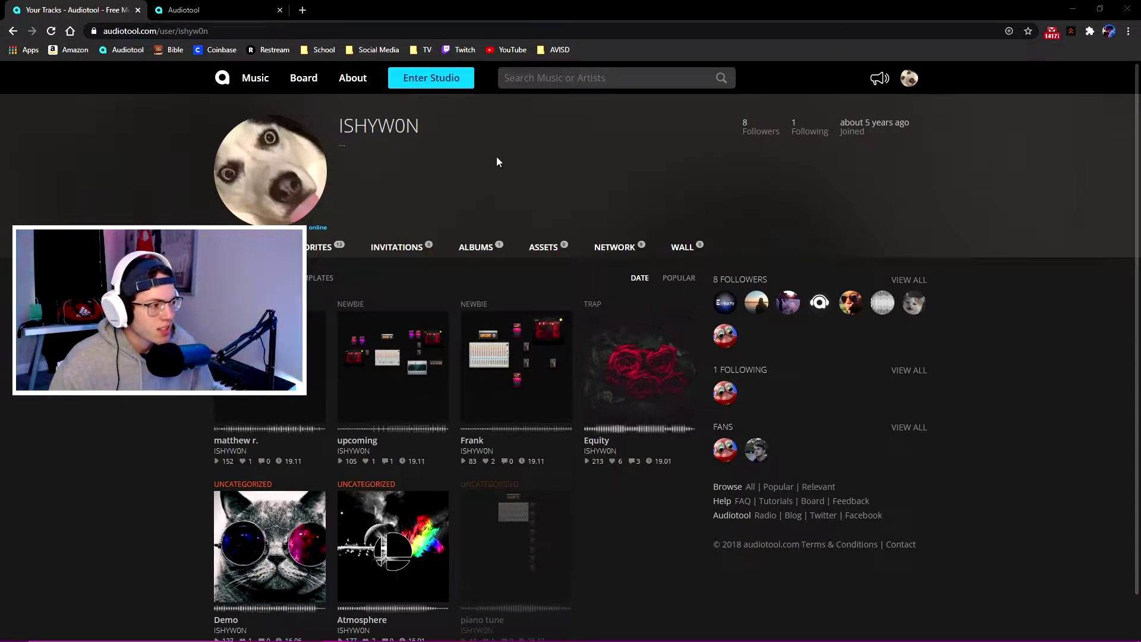
{"action": "scroll", "coordinate": [512, 403], "scroll_direction": "down", "scroll_amount": 1}
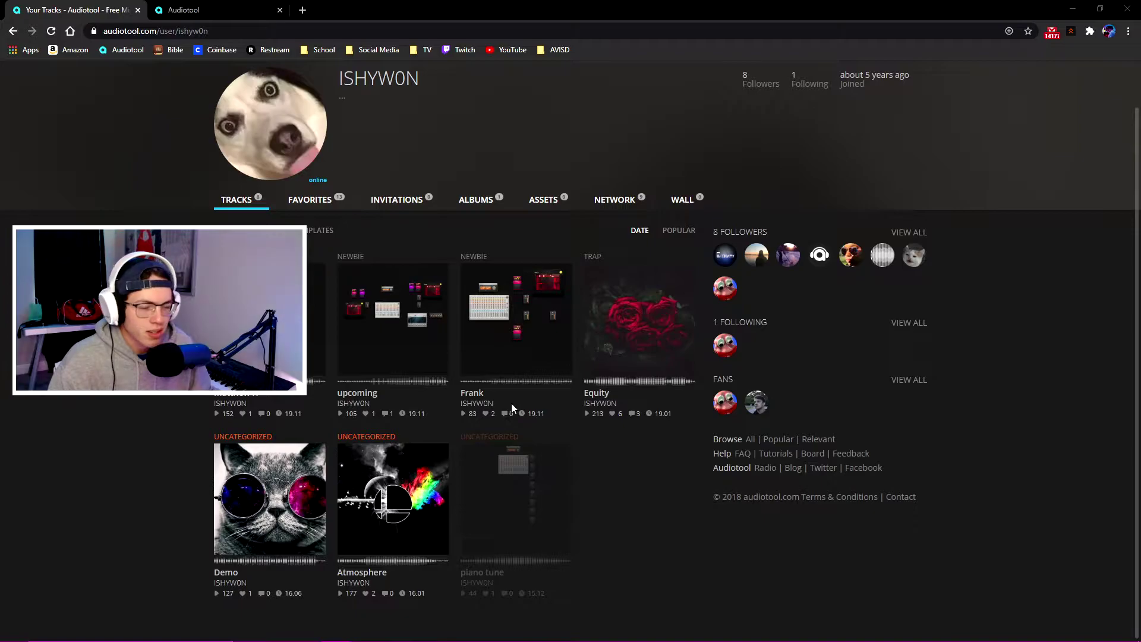
{"action": "scroll", "coordinate": [512, 403], "scroll_direction": "up", "scroll_amount": 1}
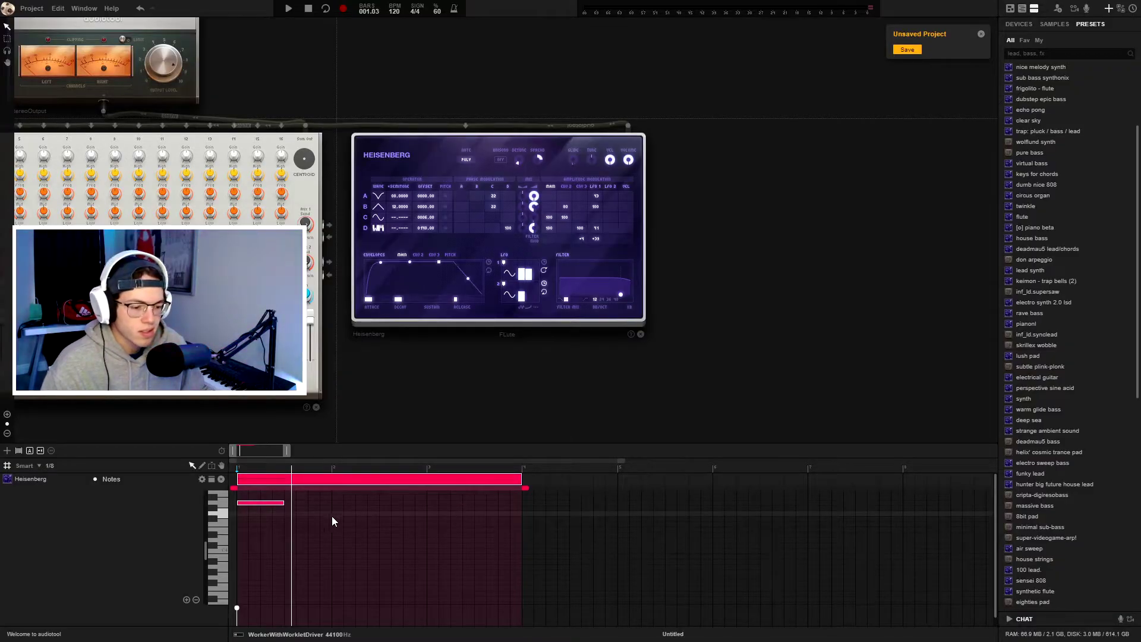
Complete the descending Heisenberg melody with a fourth, lower note of duration 0:2.0 directly after the third, and play the region
{"action": "scroll", "coordinate": [351, 535], "scroll_direction": "up", "scroll_amount": 2}
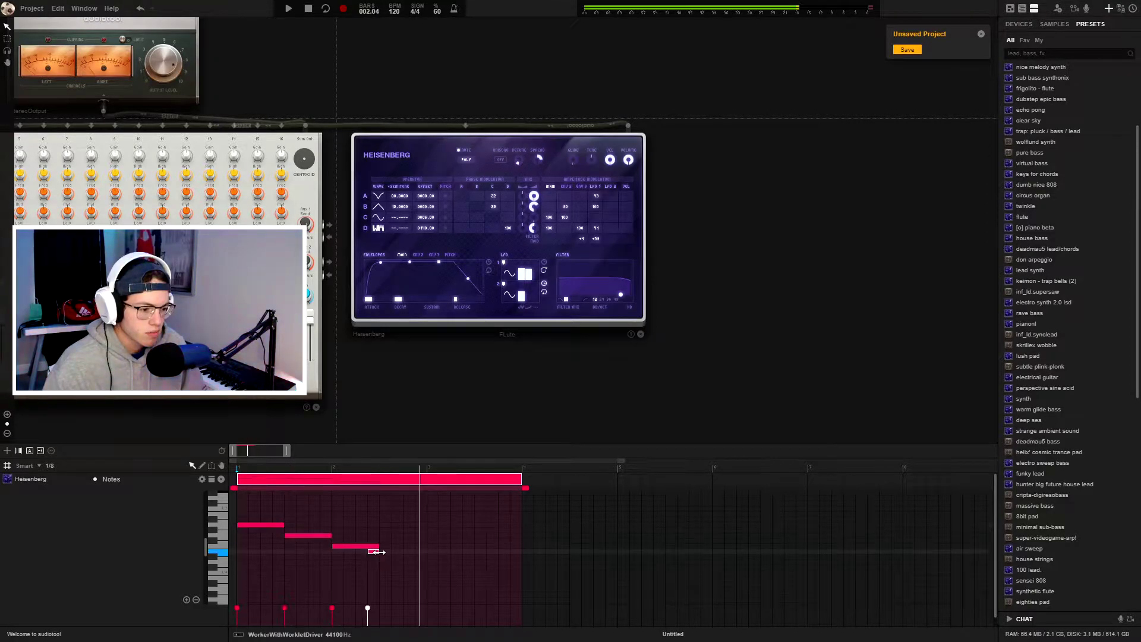
{"action": "left_click_drag", "start_coordinate": [376, 552], "coordinate": [422, 557]}
{"action": "key", "text": "space"}
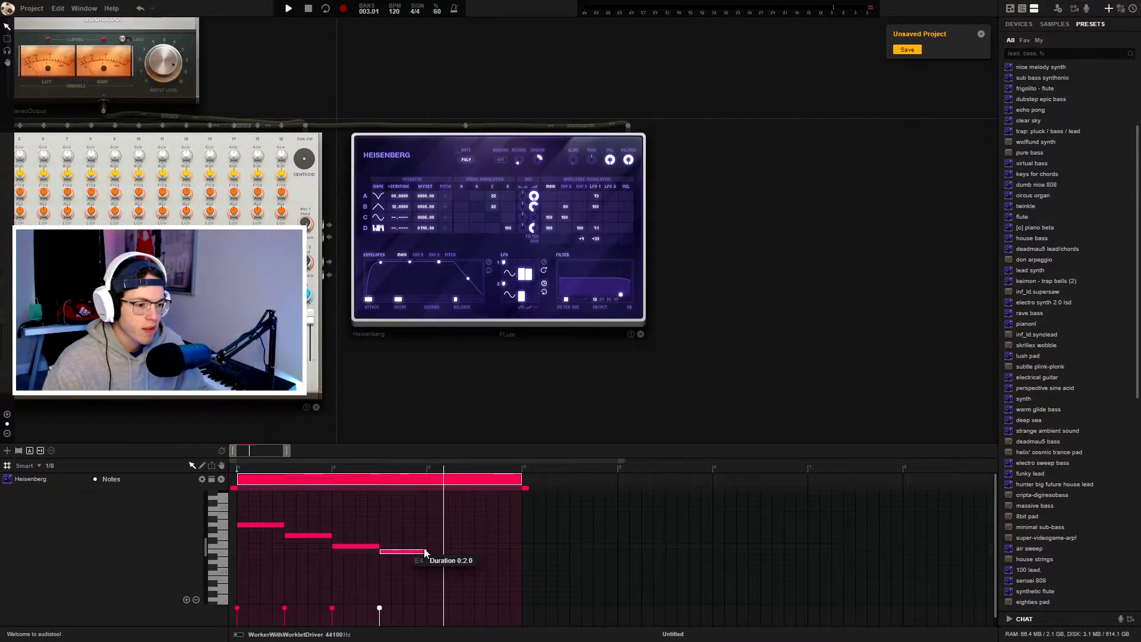
Repeat the two-bar Heisenberg note region back to back along the timeline and listen to the result
{"action": "scroll", "coordinate": [275, 482], "scroll_direction": "down", "scroll_amount": 3}
{"action": "left_click_drag", "start_coordinate": [274, 479], "coordinate": [629, 484]}
{"action": "key", "text": "space"}
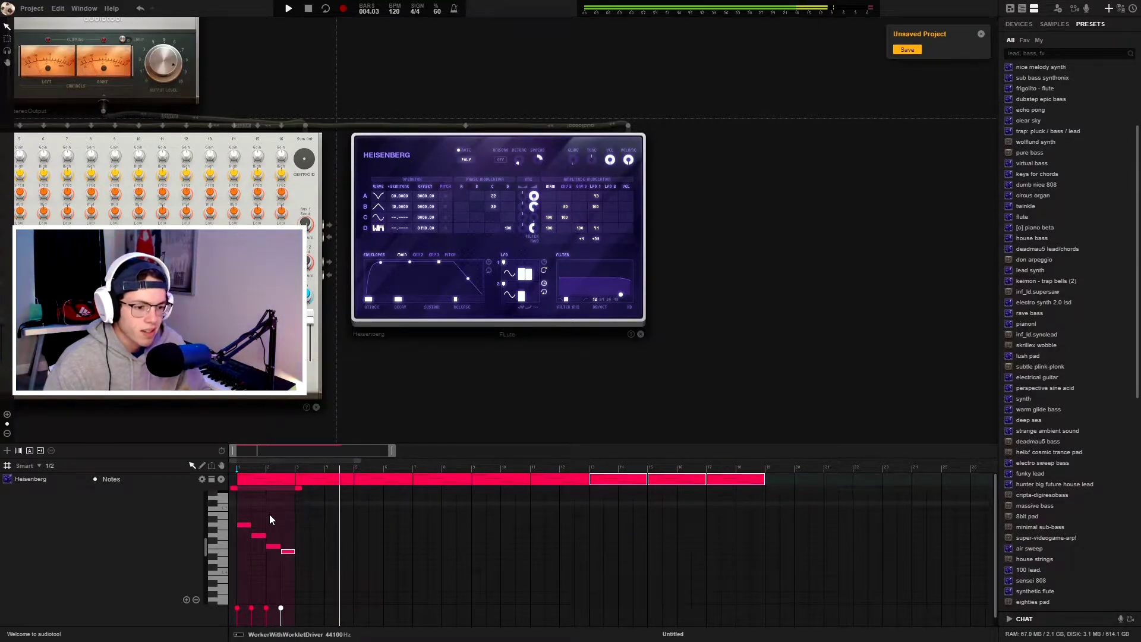
{"action": "key", "text": "space"}
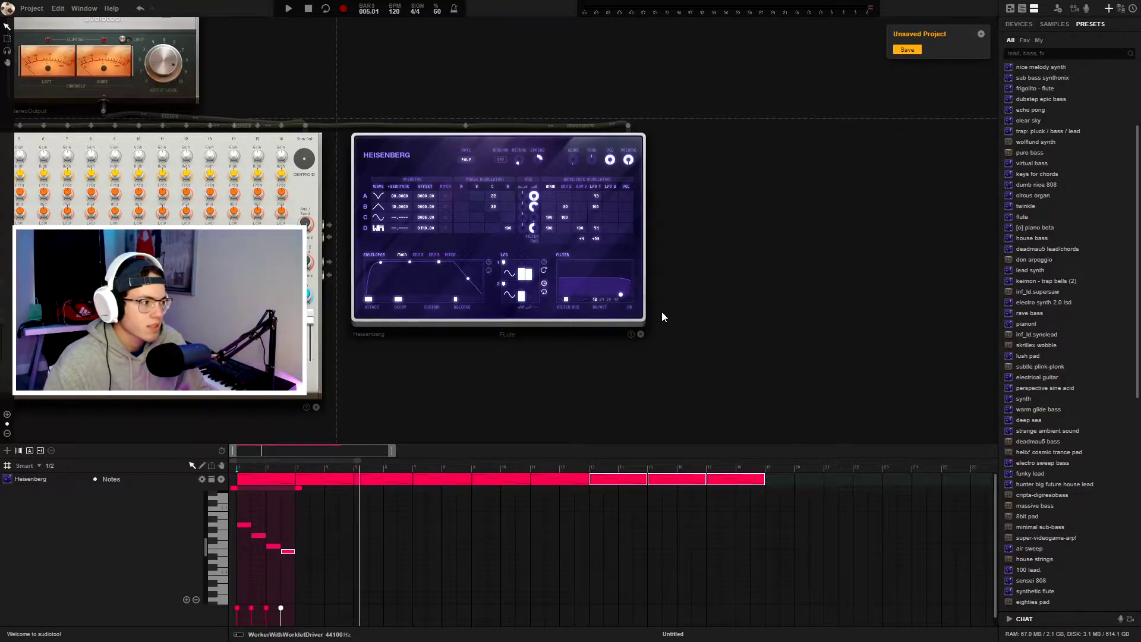
Dismiss the unsaved-project notice and preview the hi hat 01, hi hat 02 and hi hat closed 03 samples found with "hat"
{"action": "left_click", "coordinate": [981, 33]}
{"action": "left_click", "coordinate": [1054, 23]}
{"action": "left_click", "coordinate": [1021, 245]}
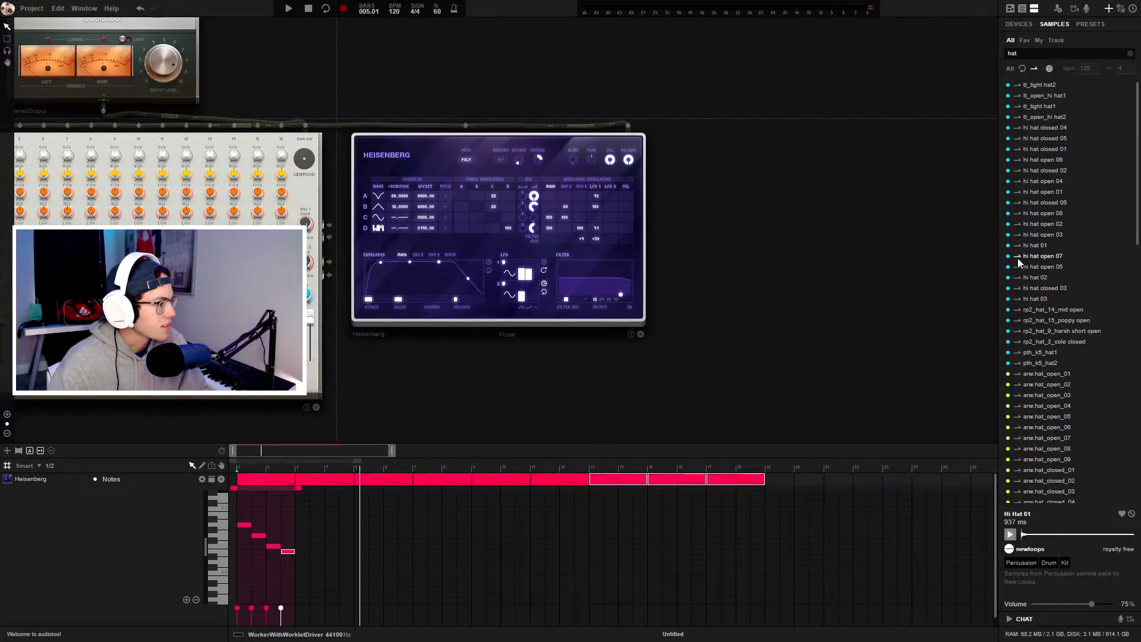
{"action": "left_click", "coordinate": [1020, 277]}
{"action": "left_click", "coordinate": [1018, 289]}
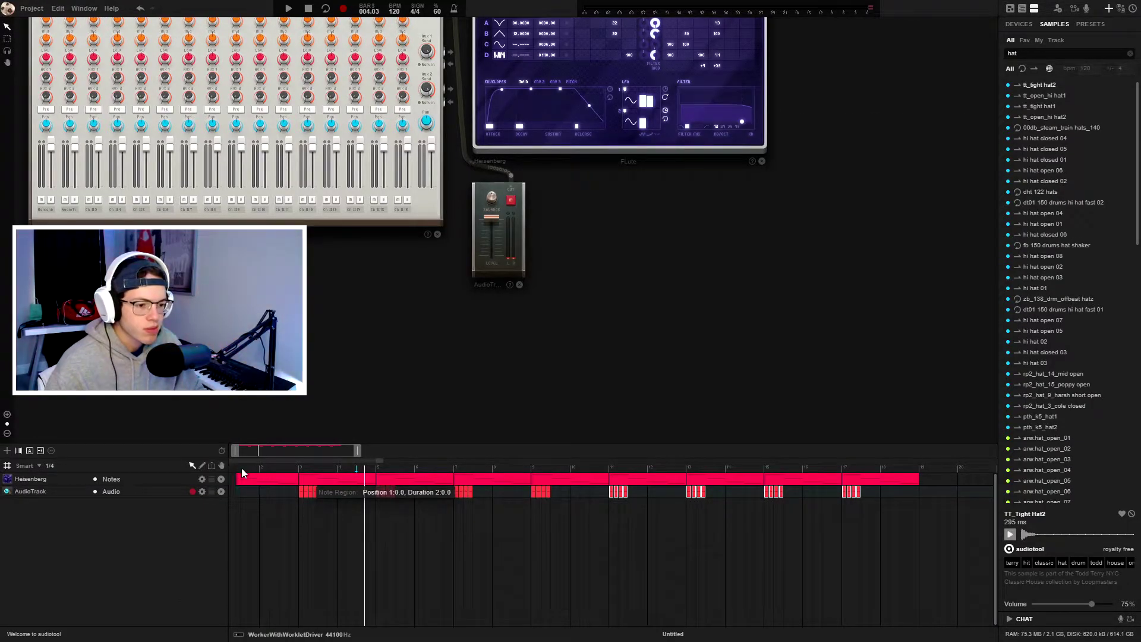
Move the kick from the start of bar 3 to beat 2 of bar 4, and copy it further along that bar
{"action": "left_click", "coordinate": [234, 452]}
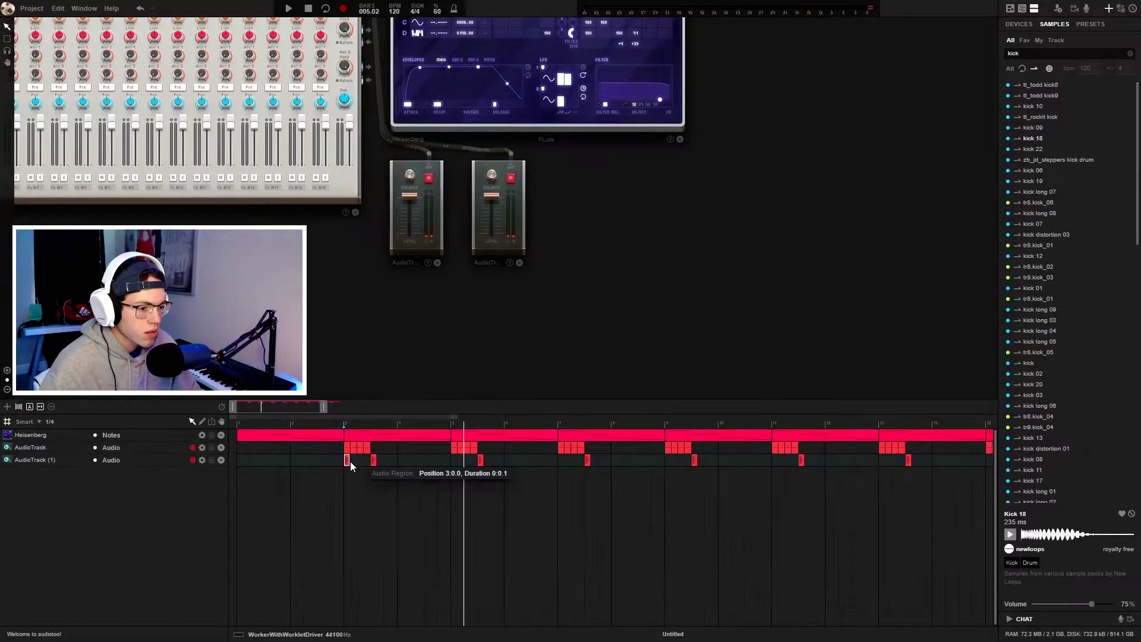
{"action": "key", "text": "space"}
{"action": "left_click_drag", "start_coordinate": [347, 459], "coordinate": [415, 462]}
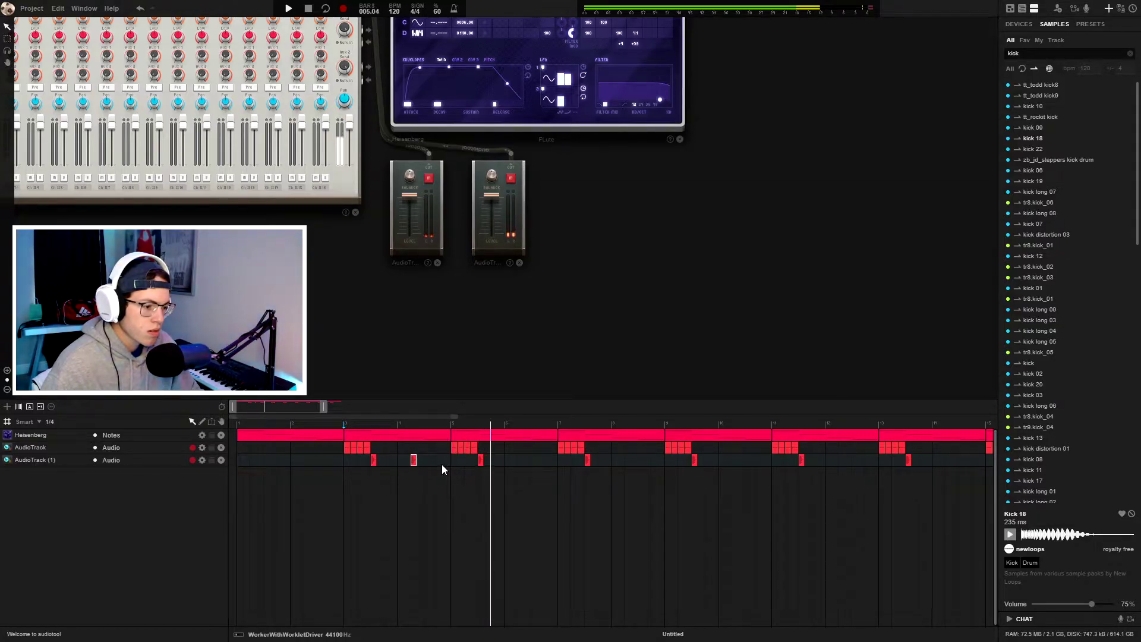
{"action": "left_click_drag", "start_coordinate": [413, 460], "coordinate": [443, 464]}
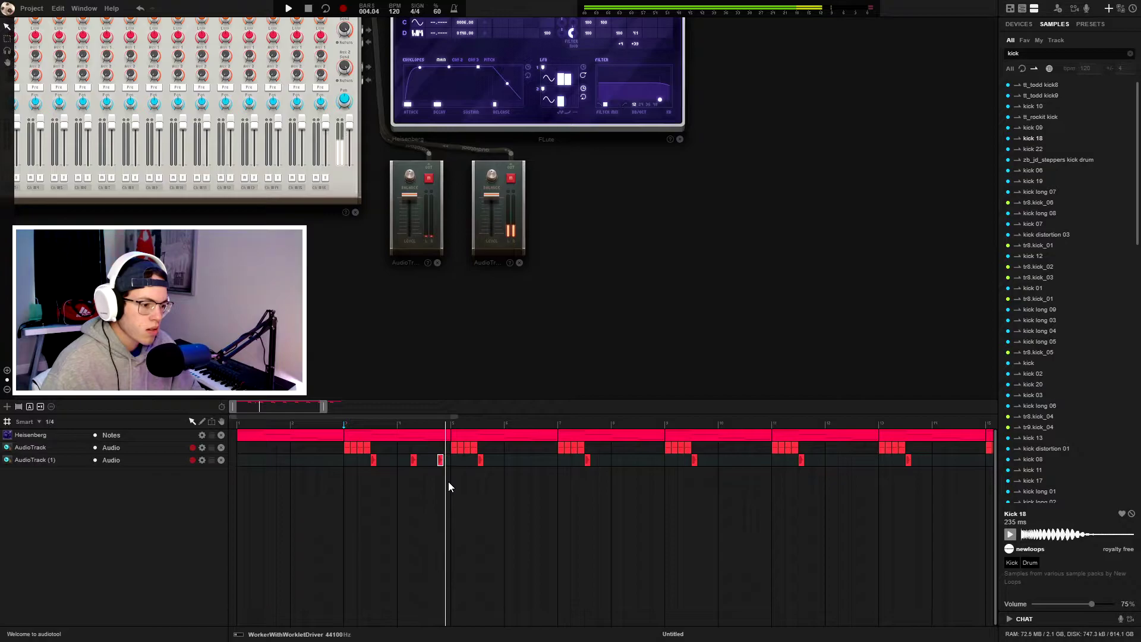
Shift the copied kick in bar 4 to midway between beats 3 and 4 while listening to the rhythm
{"action": "left_click_drag", "start_coordinate": [440, 460], "coordinate": [423, 461]}
{"action": "left_click_drag", "start_coordinate": [324, 406], "coordinate": [281, 408]}
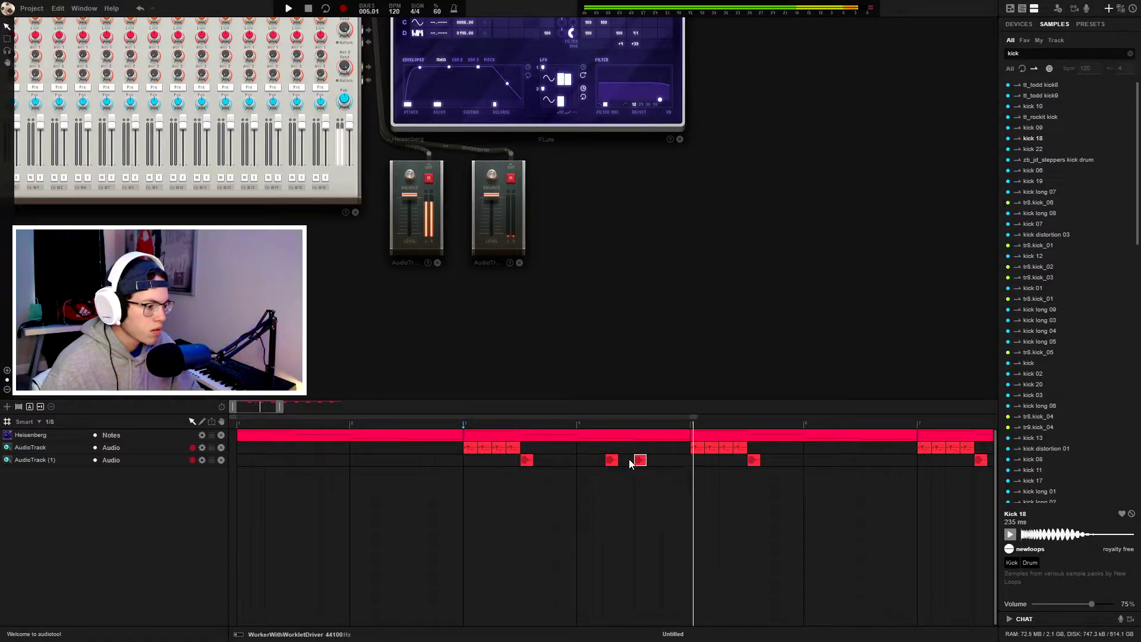
{"action": "left_click_drag", "start_coordinate": [645, 462], "coordinate": [659, 462]}
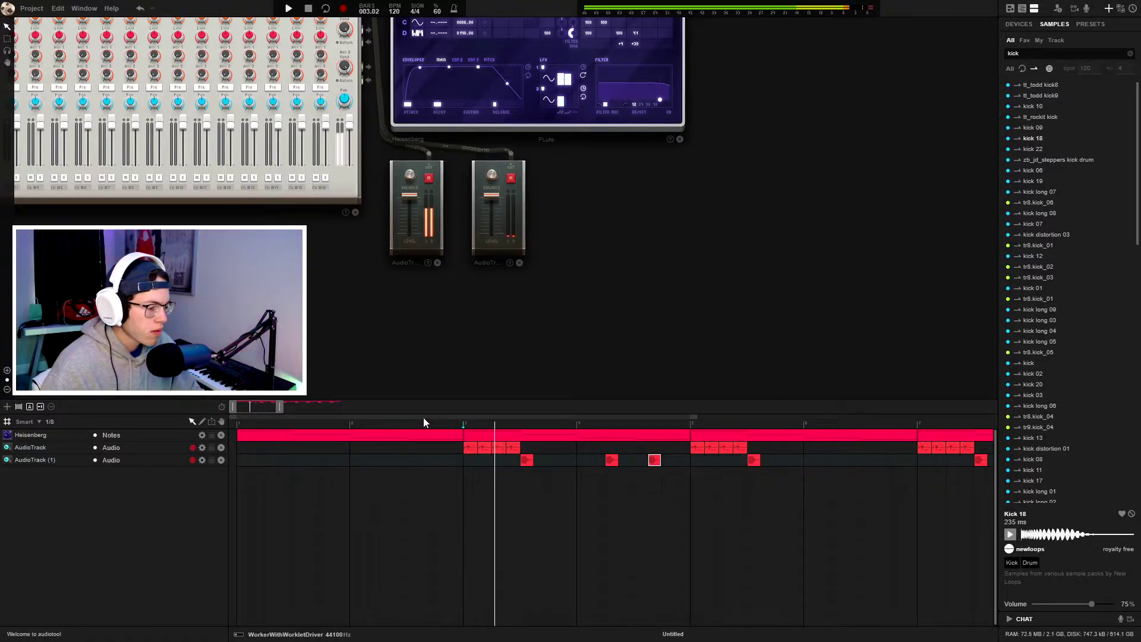
{"action": "left_click_drag", "start_coordinate": [268, 405], "coordinate": [273, 406]}
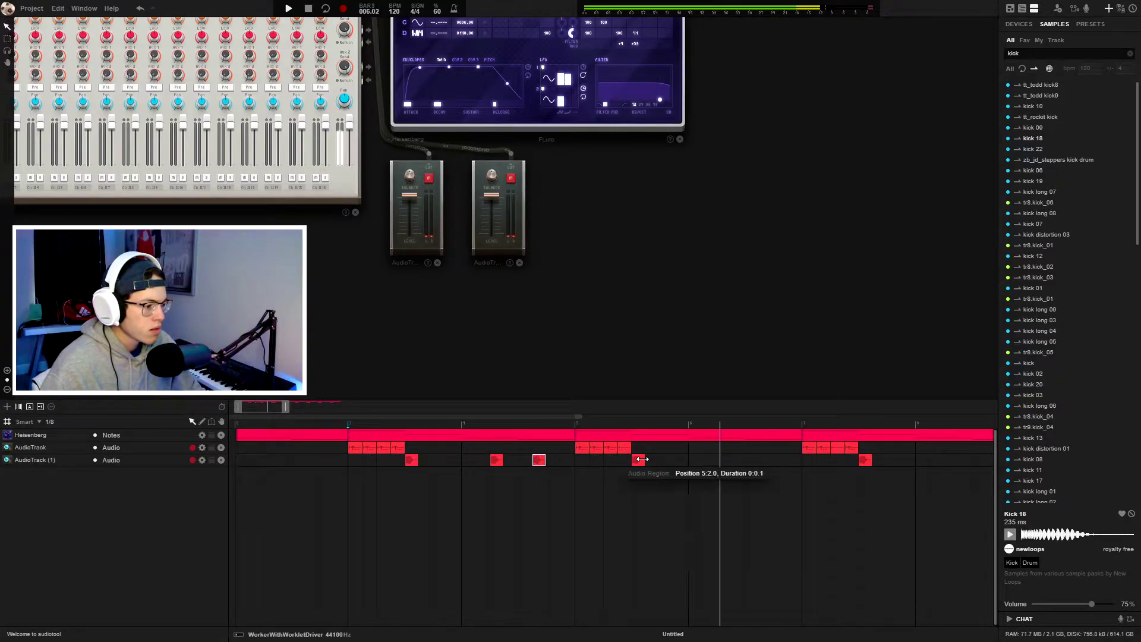
Delete the kick regions from bar 5 onward and repeat the three-kick pattern every two bars to the melody's end
{"action": "left_click_drag", "start_coordinate": [286, 407], "coordinate": [373, 407]}
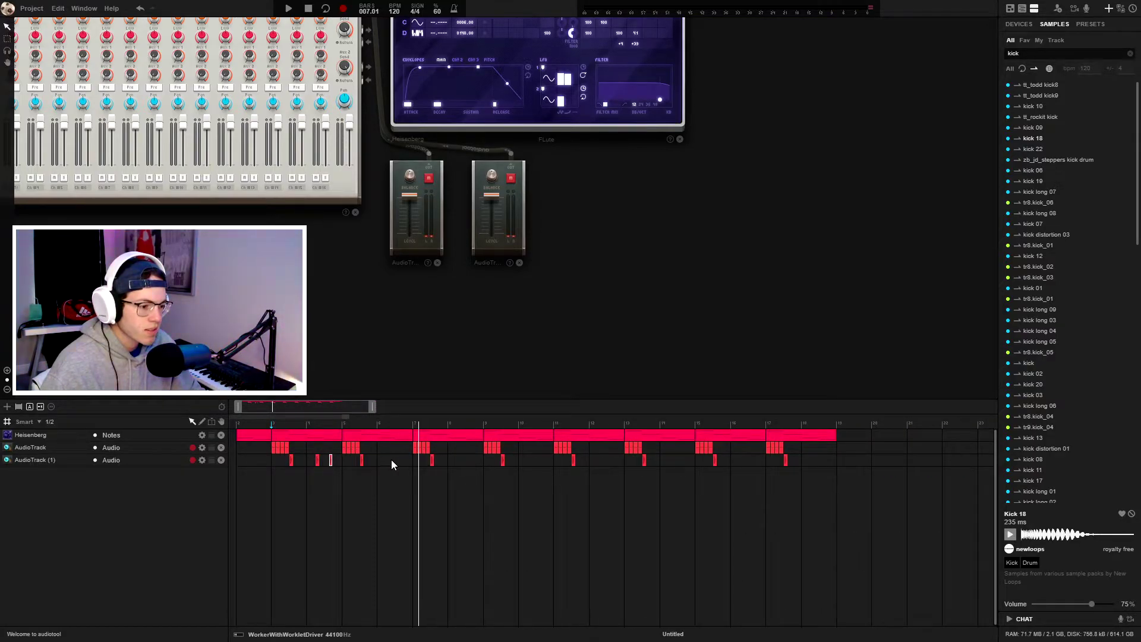
{"action": "left_click_drag", "start_coordinate": [356, 461], "coordinate": [830, 462]}
{"action": "key", "text": "Delete"}
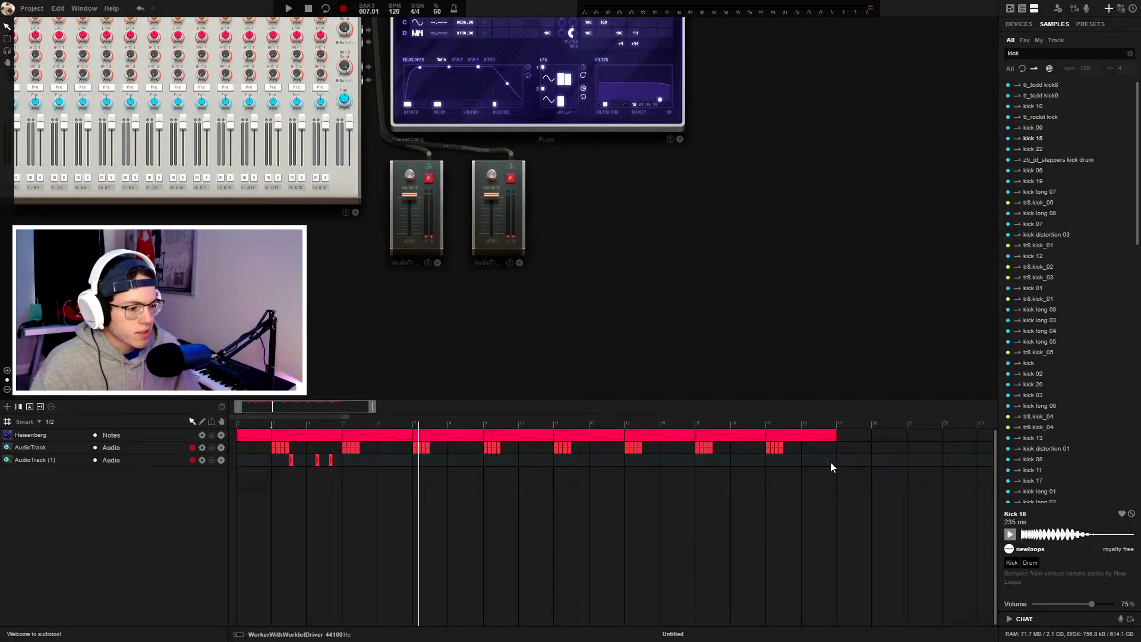
{"action": "left_click_drag", "start_coordinate": [291, 462], "coordinate": [373, 467]}
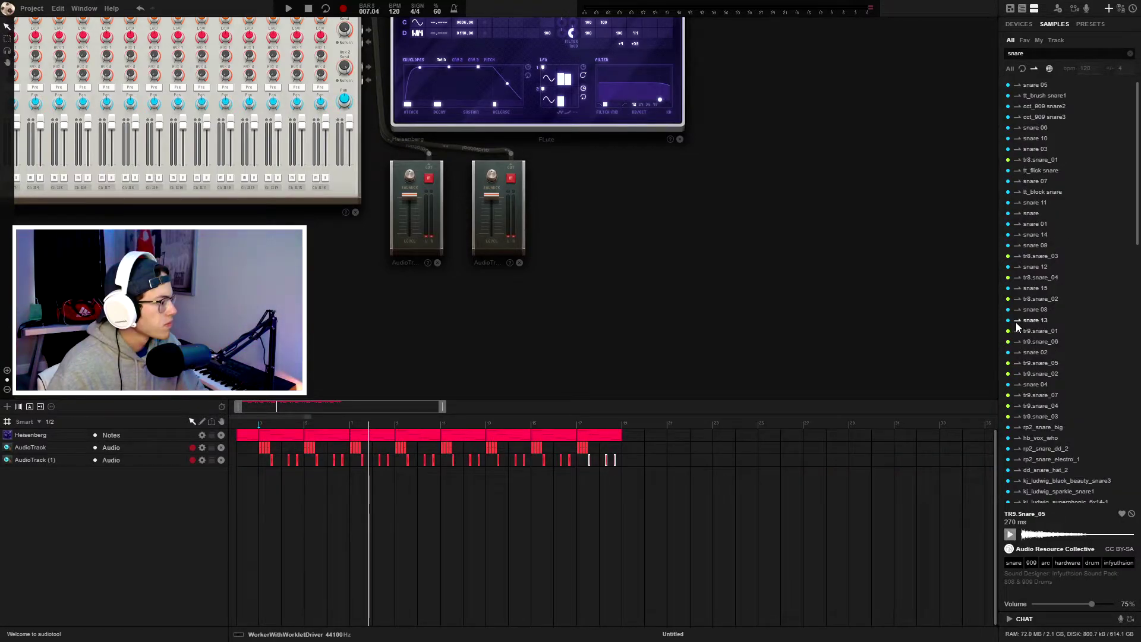
Preview Snare 13 and TR9.Snare_01, and add the TR9.Snare_06 sample to the workspace as a new audio track
{"action": "left_click", "coordinate": [1036, 321]}
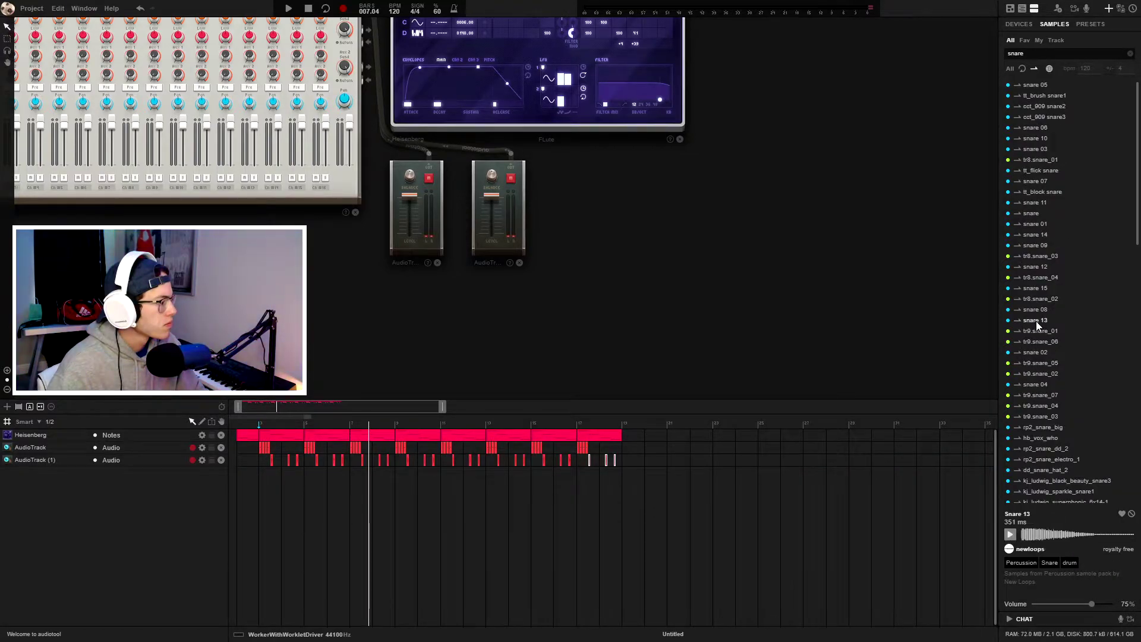
{"action": "left_click", "coordinate": [1017, 332]}
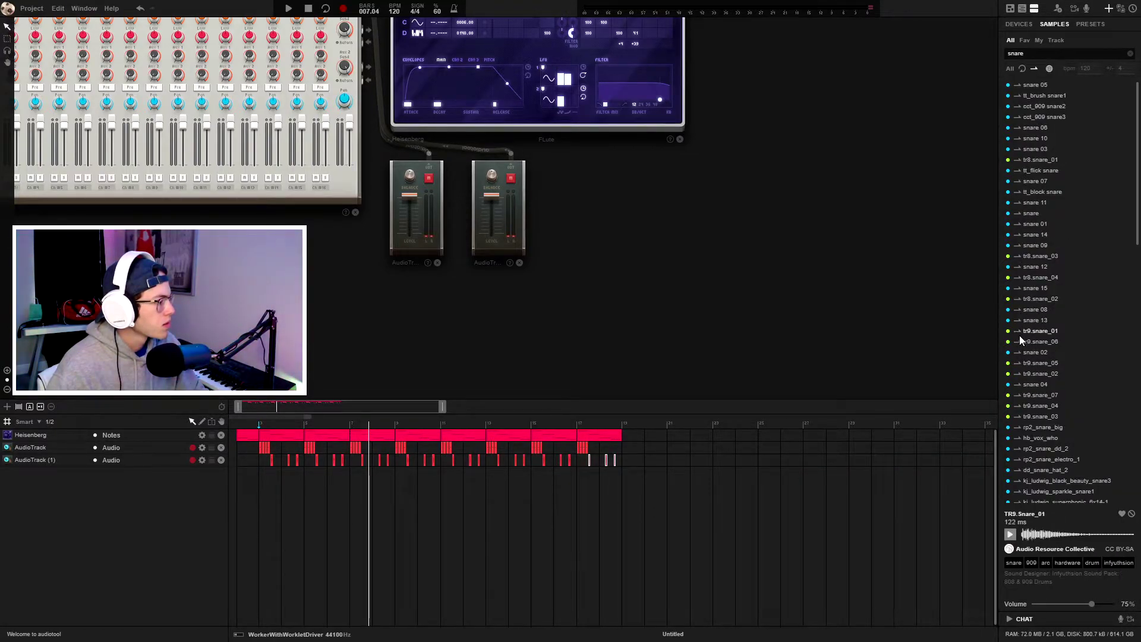
{"action": "left_click_drag", "start_coordinate": [1037, 336], "coordinate": [516, 209]}
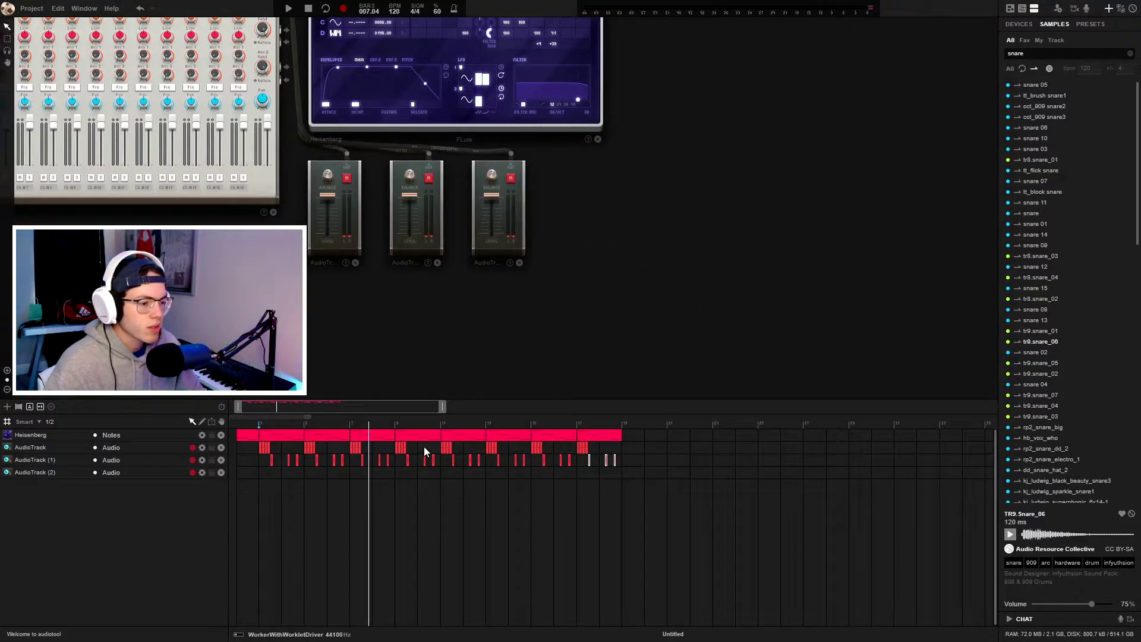
Place a snare at the start of bar 6, copy it to beat 4 of that bar, and play from bar 5
{"action": "scroll", "coordinate": [264, 469], "scroll_direction": "up", "scroll_amount": 3}
{"action": "key", "text": "space"}
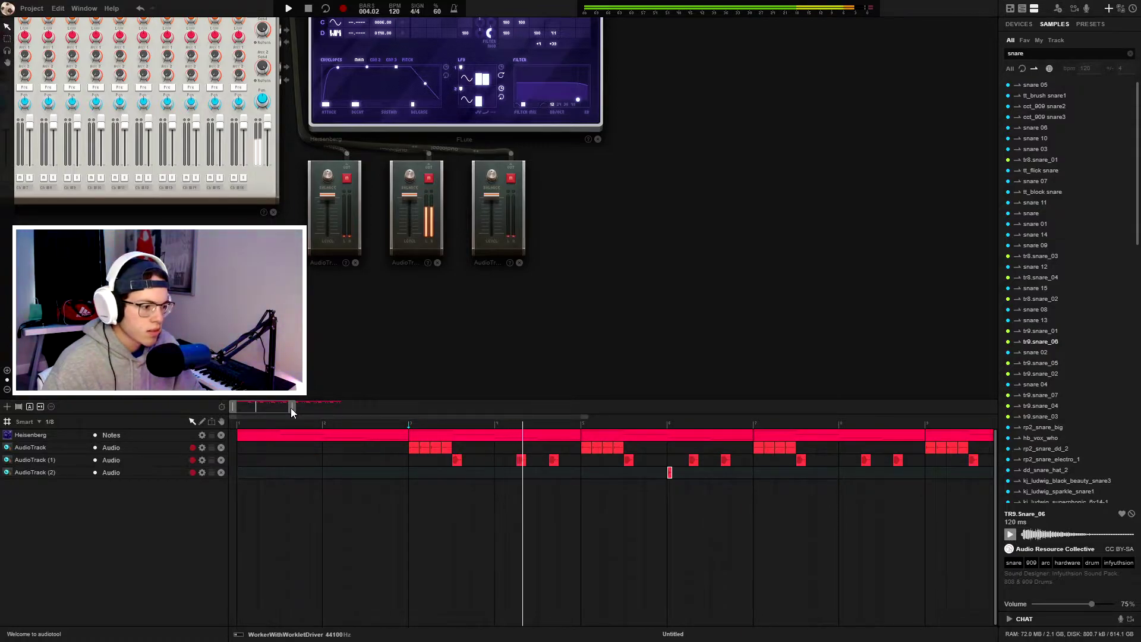
{"action": "scroll", "coordinate": [290, 407], "scroll_direction": "down", "scroll_amount": 2}
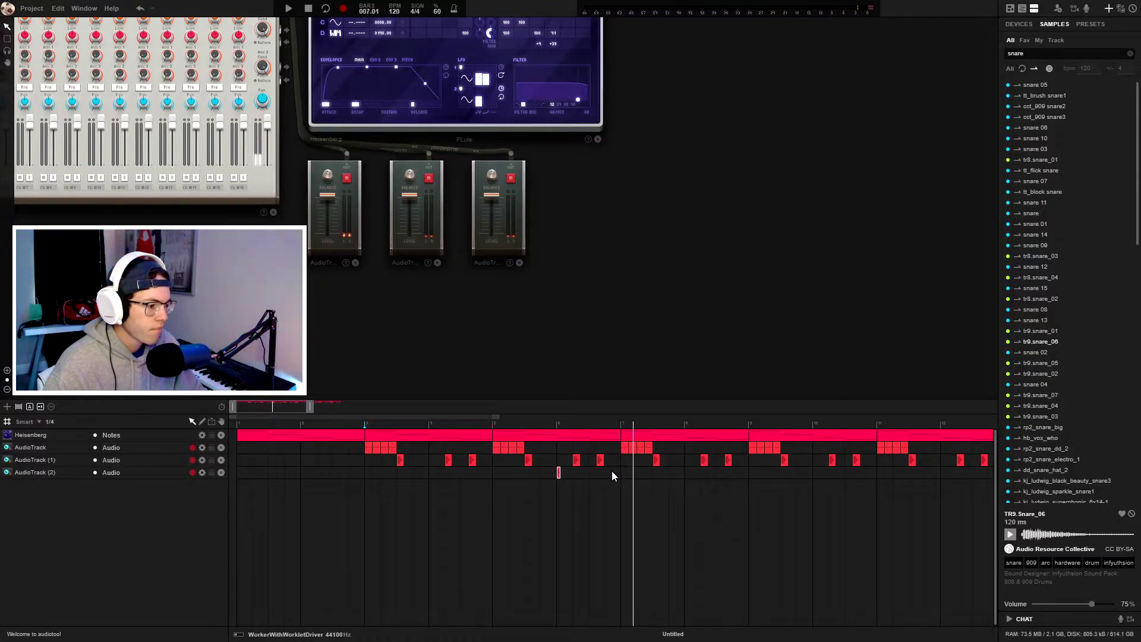
{"action": "left_click_drag", "start_coordinate": [559, 472], "coordinate": [606, 473]}
{"action": "key", "text": "space"}
{"action": "left_click", "coordinate": [493, 425]}
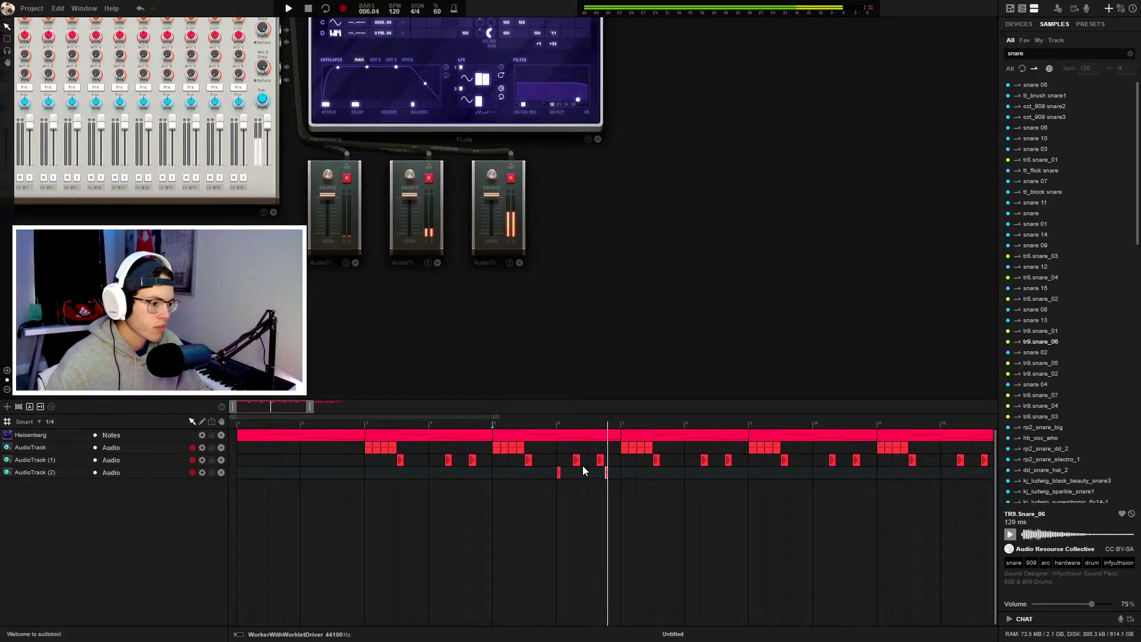
Try different positions for the second snare in bar 6 and settle it midway between beats 2 and 3
{"action": "left_click_drag", "start_coordinate": [311, 406], "coordinate": [260, 407]}
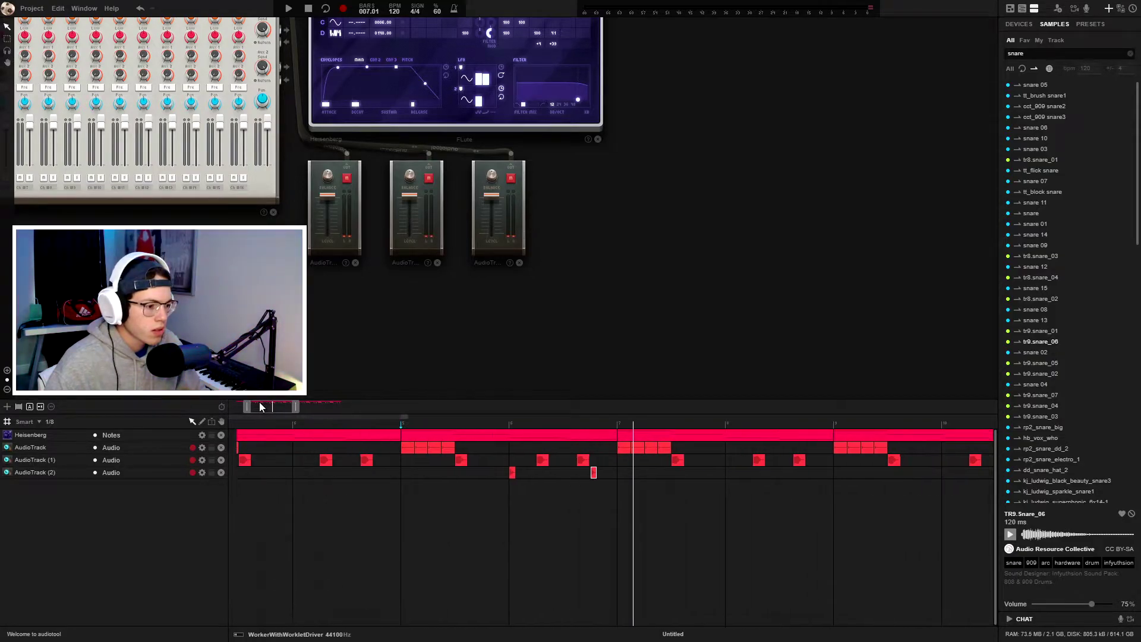
{"action": "left_click_drag", "start_coordinate": [593, 471], "coordinate": [607, 471]}
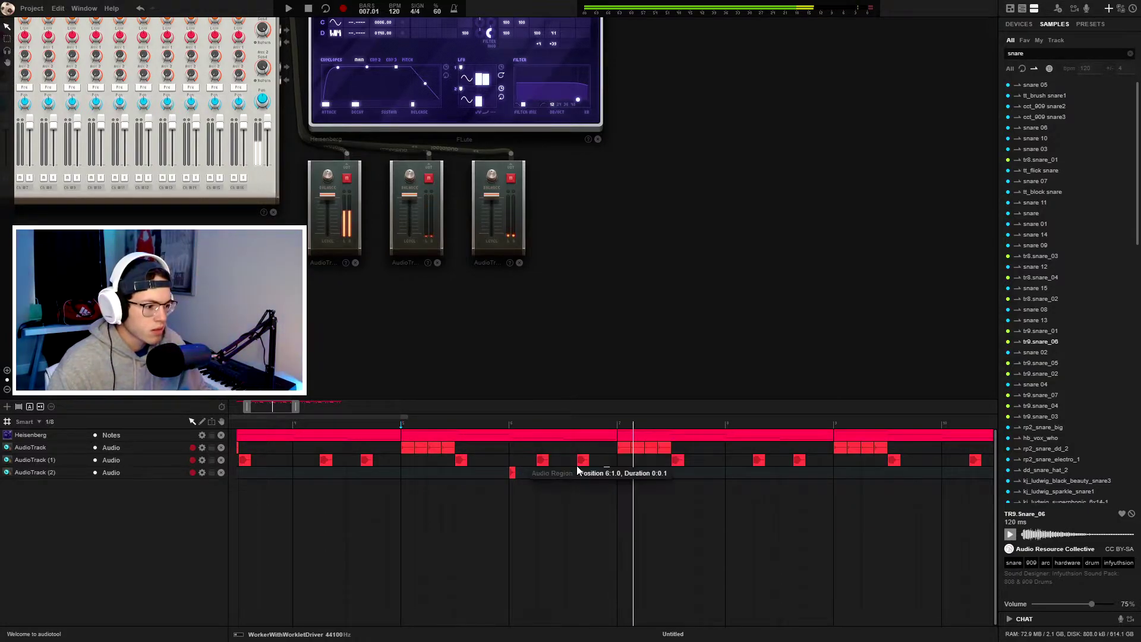
{"action": "left_click_drag", "start_coordinate": [607, 473], "coordinate": [568, 474]}
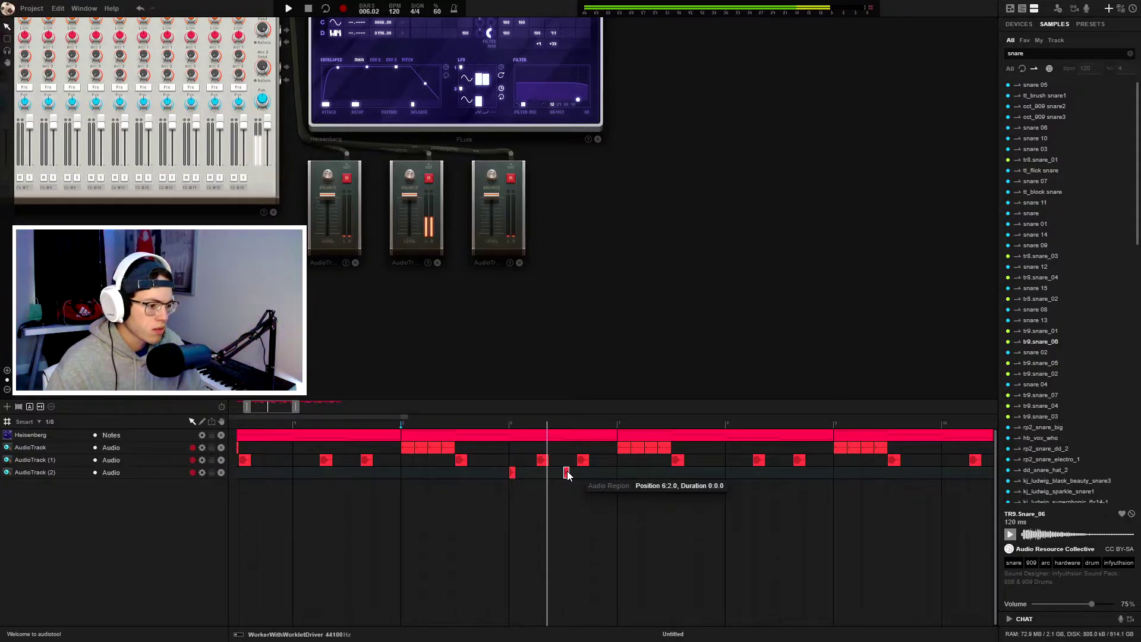
{"action": "left_click_drag", "start_coordinate": [567, 474], "coordinate": [552, 472]}
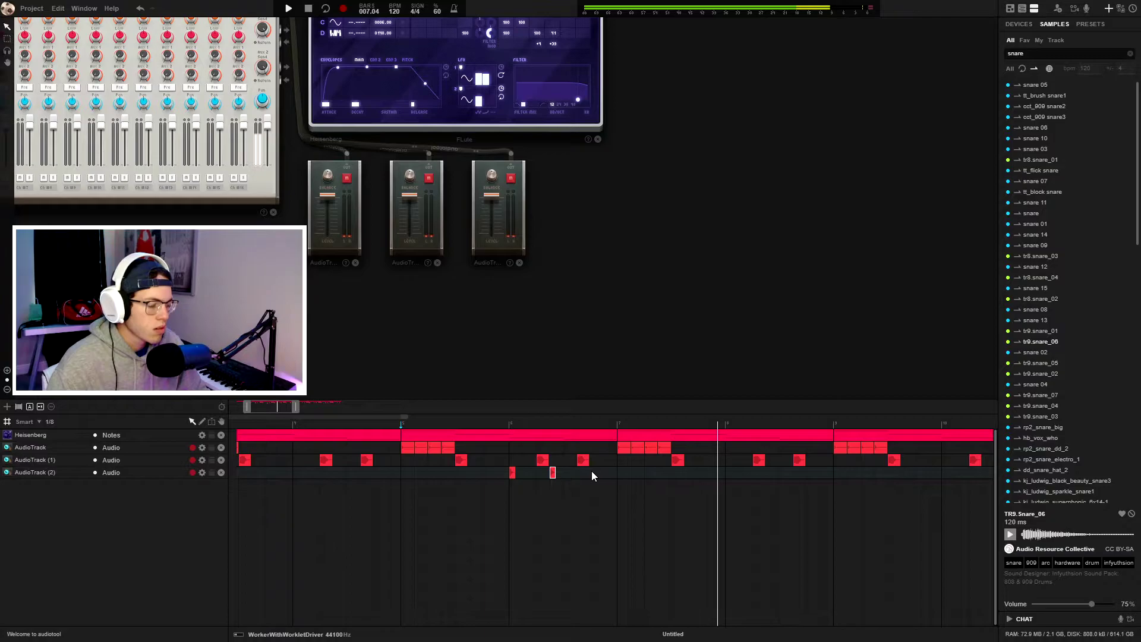
Copy a third snare to midway between beats 3 and 4 of bar 6, and move that bar's last kick to 6:3.0
{"action": "left_click_drag", "start_coordinate": [552, 473], "coordinate": [604, 475]}
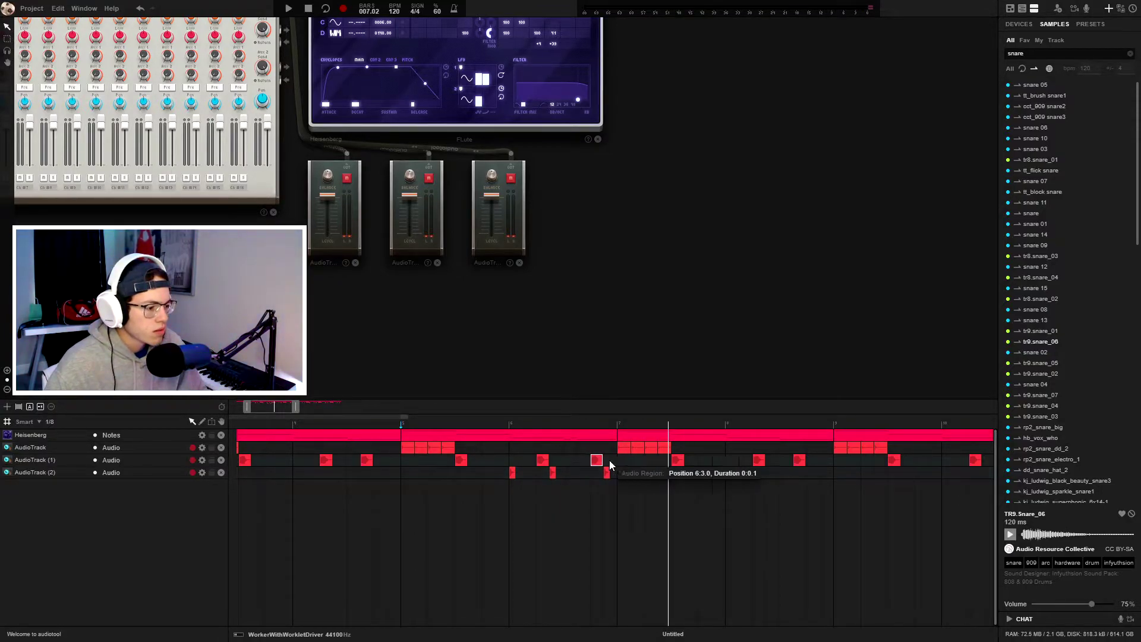
{"action": "mouse_move", "coordinate": [606, 468]}
{"action": "left_mouse_down"}
{"action": "mouse_move", "coordinate": [575, 473]}
{"action": "mouse_move", "coordinate": [608, 463]}
{"action": "mouse_move", "coordinate": [595, 462]}
{"action": "left_mouse_up"}
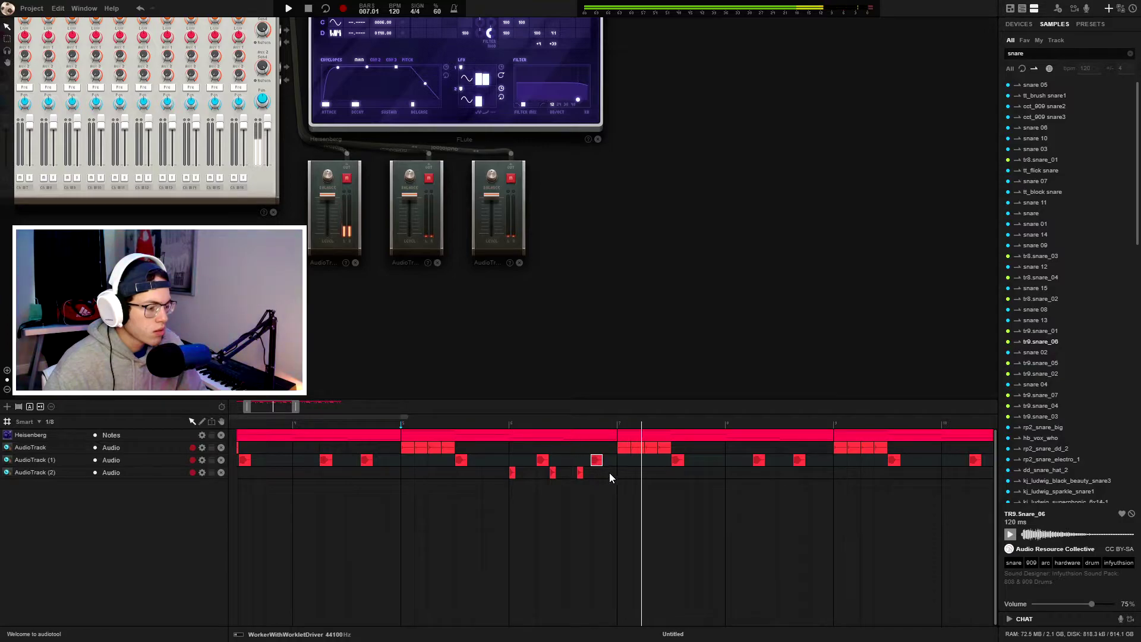
Move the last kick of bar 4 to beat 4, matching the kick timing used in bar 6
{"action": "left_click_drag", "start_coordinate": [295, 406], "coordinate": [347, 413]}
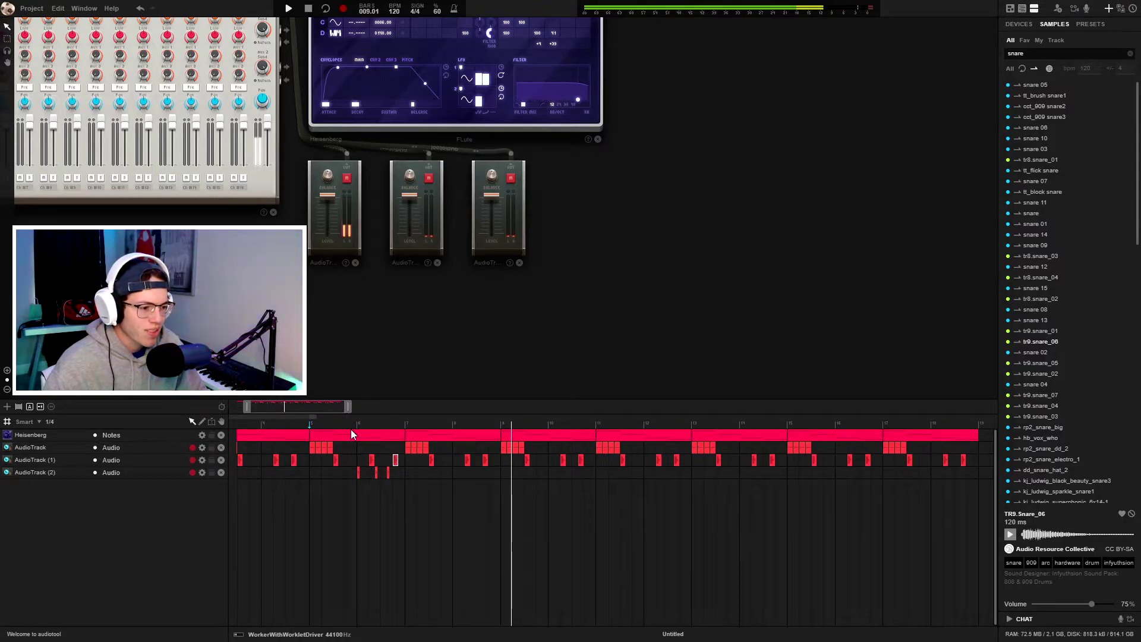
{"action": "left_click", "coordinate": [294, 461]}
{"action": "left_click_drag", "start_coordinate": [296, 466], "coordinate": [451, 487]}
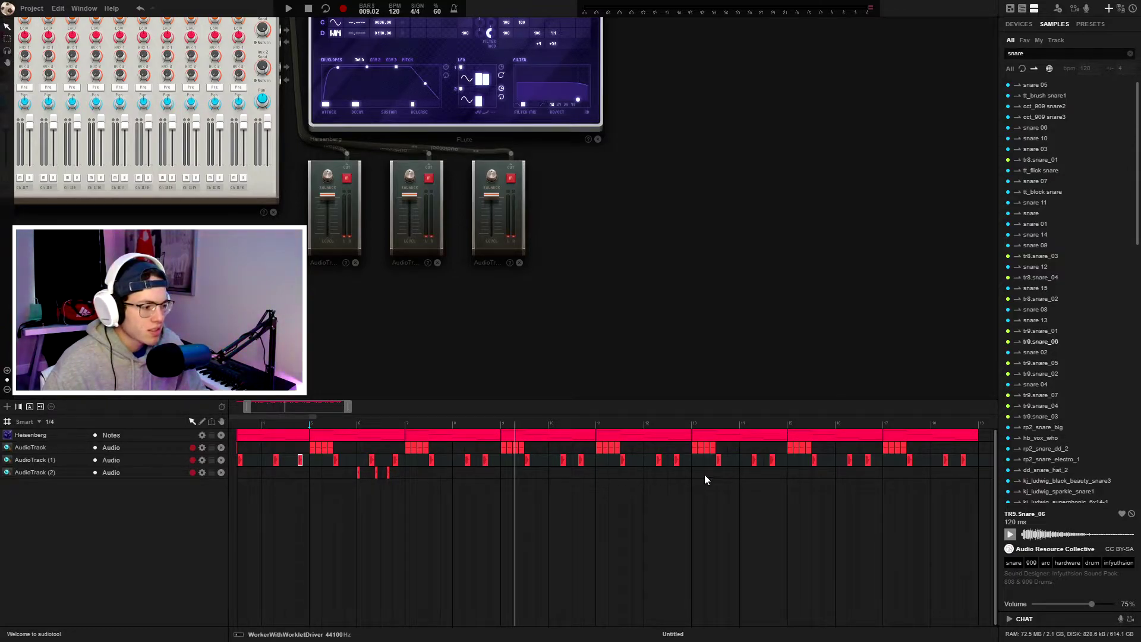
Clear the kicks from bar 7 onward and repeat the kick and snare pattern of bars 5 and 6 through bar 18
{"action": "left_click_drag", "start_coordinate": [976, 463], "coordinate": [423, 468]}
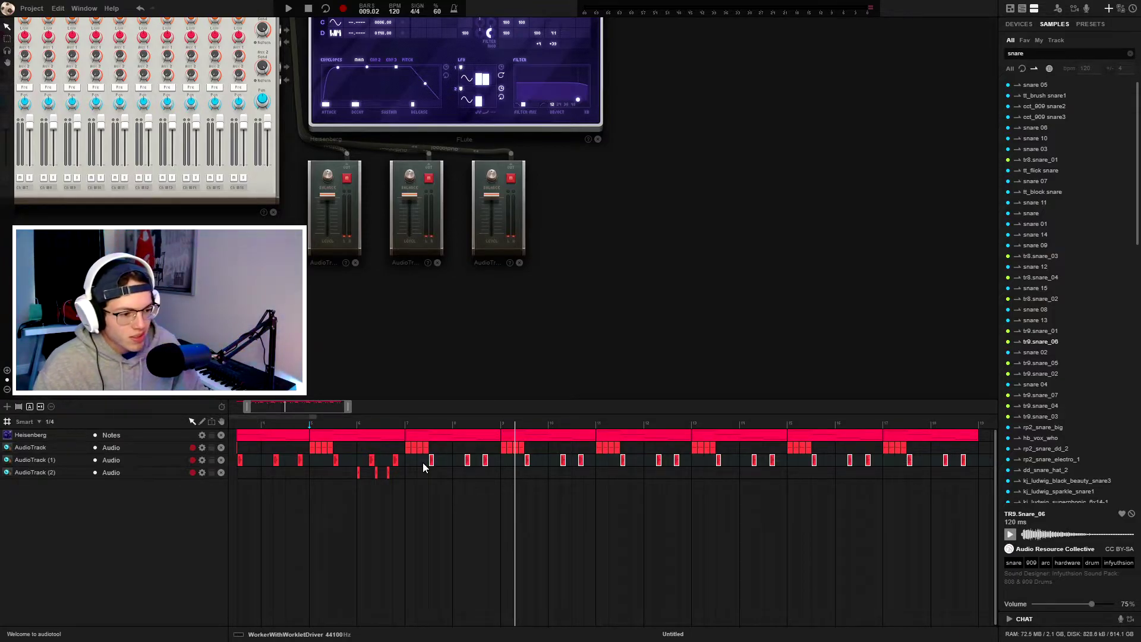
{"action": "key", "text": "Delete"}
{"action": "left_click_drag", "start_coordinate": [415, 459], "coordinate": [312, 481]}
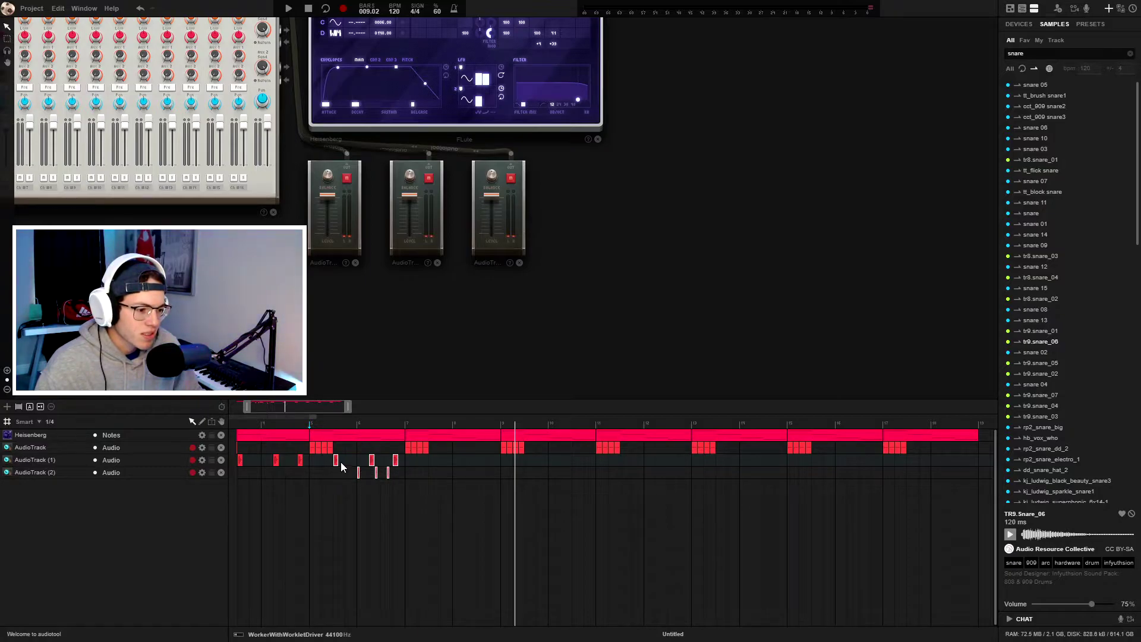
{"action": "key", "text": "ctrl+d"}
{"action": "key", "text": "ctrl+d"}
{"action": "key", "text": "ctrl+d"}
{"action": "key", "text": "ctrl+d"}
{"action": "key", "text": "ctrl+d"}
{"action": "key", "text": "ctrl+d"}
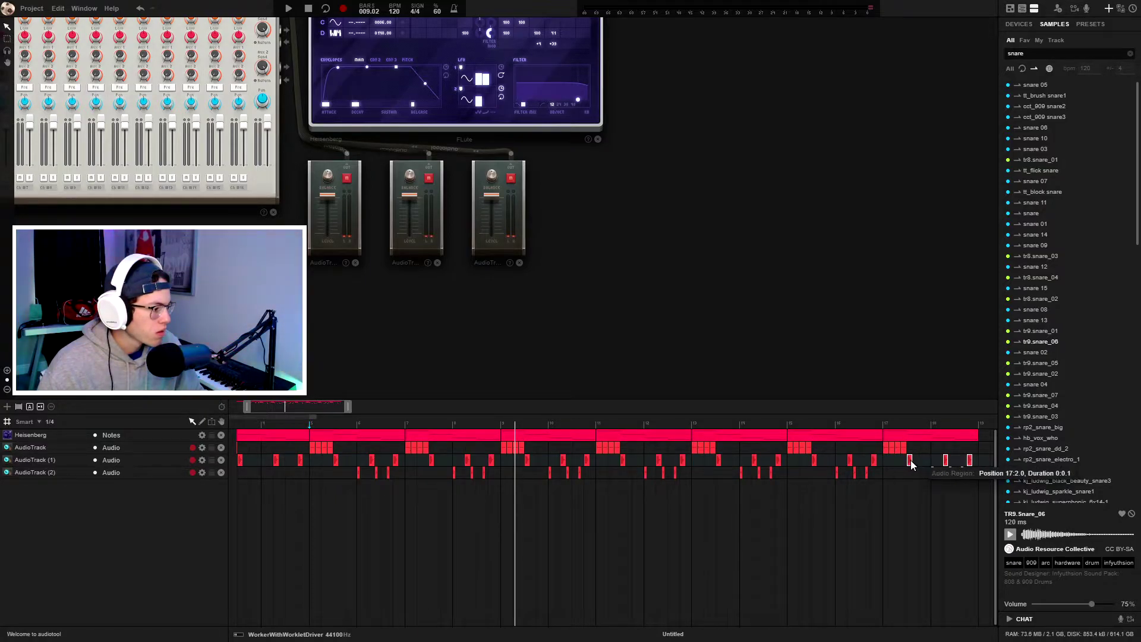
Play the beat from bar 5 with Clap 08 at the start of bar 7 and lower the clap track's volume
{"action": "key", "text": "space"}
{"action": "left_click_drag", "start_coordinate": [247, 407], "coordinate": [235, 408]}
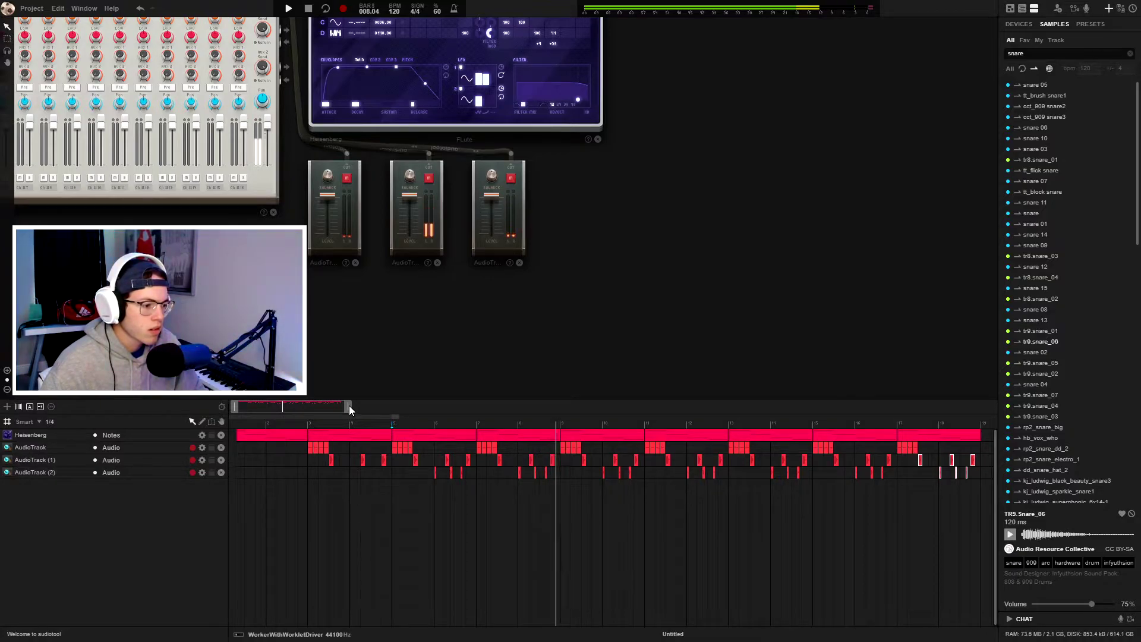
{"action": "left_click_drag", "start_coordinate": [348, 406], "coordinate": [426, 415]}
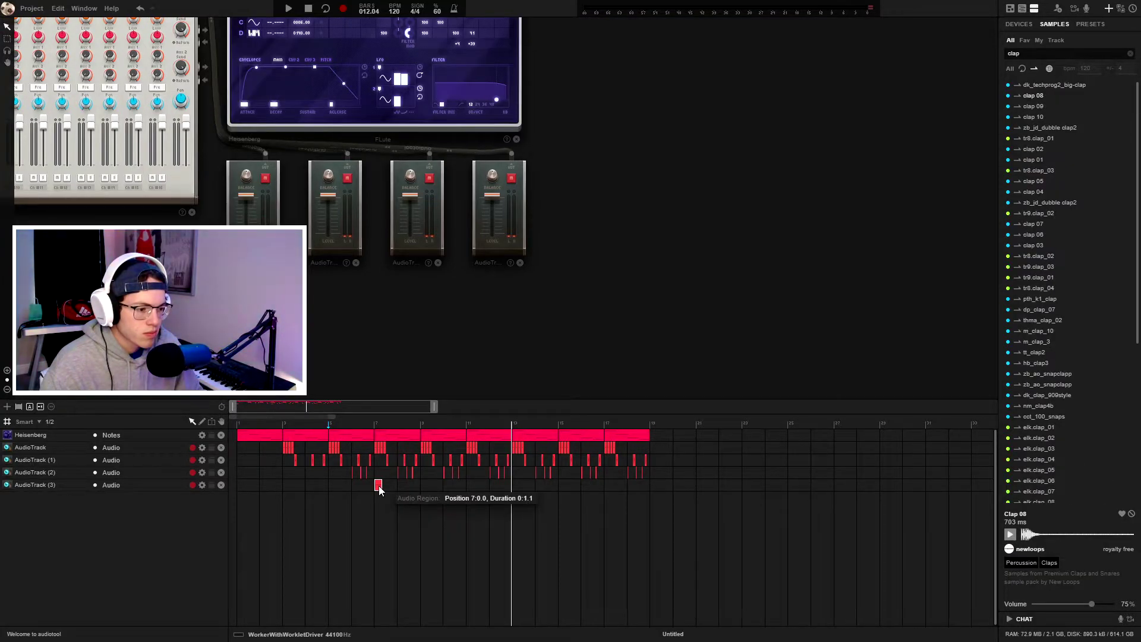
{"action": "key", "text": "space"}
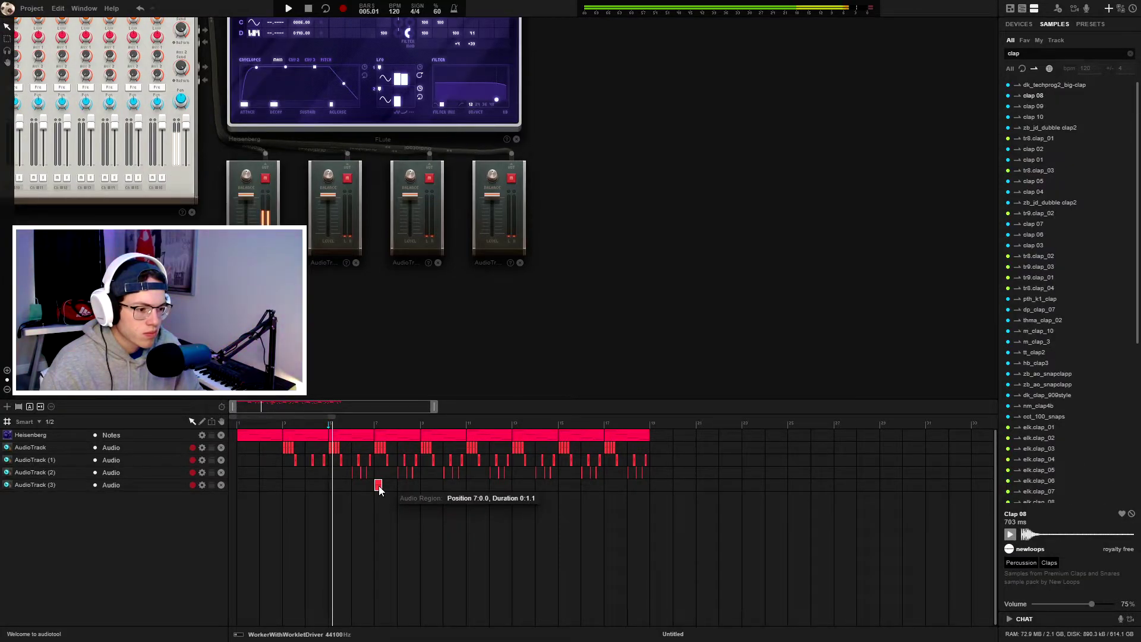
{"action": "left_click_drag", "start_coordinate": [431, 405], "coordinate": [373, 406]}
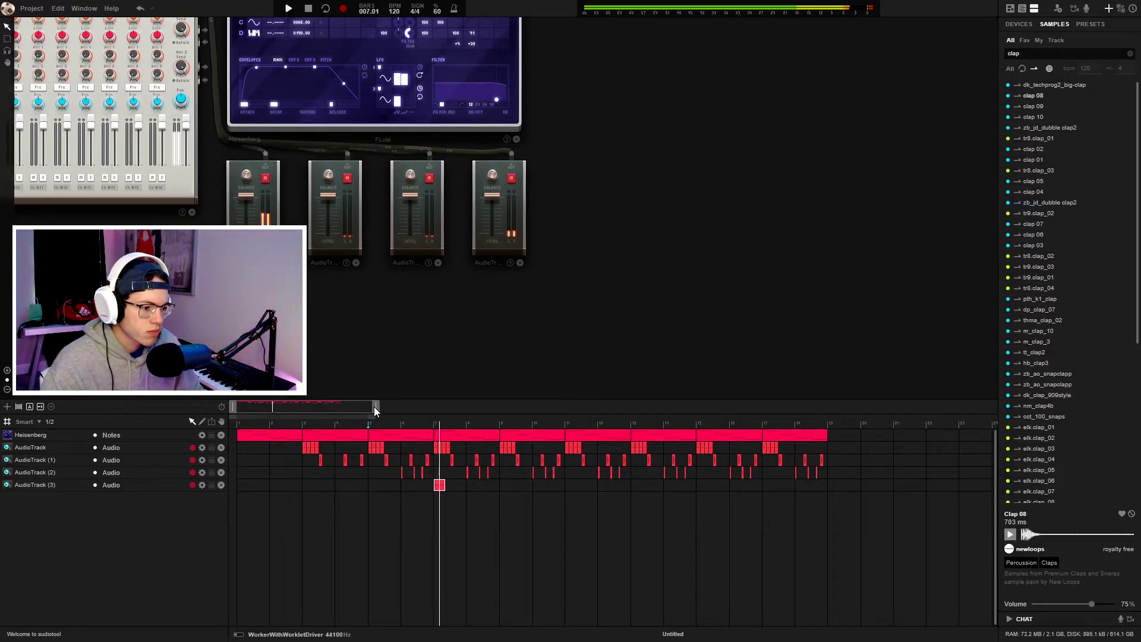
{"action": "left_click_drag", "start_coordinate": [494, 202], "coordinate": [489, 213]}
{"action": "key", "text": "space"}
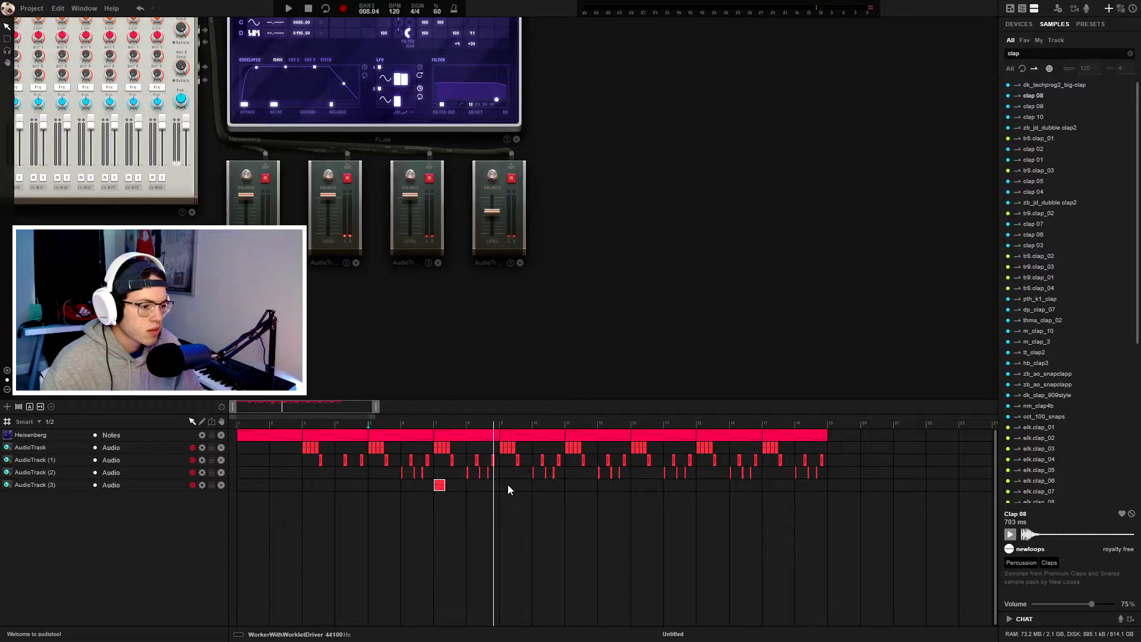
Copy the clap to the start of bars 9, 11, 13, 15 and 17 and listen to the result
{"action": "left_click_drag", "start_coordinate": [484, 486], "coordinate": [535, 486]}
{"action": "key", "text": "space"}
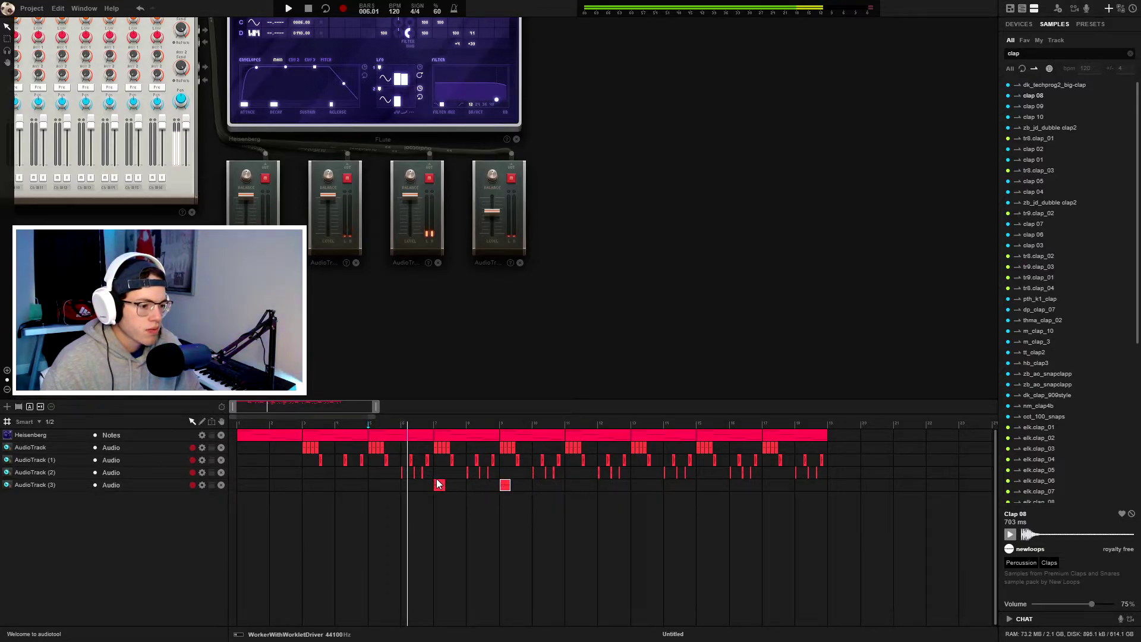
{"action": "key", "text": "ctrl+d"}
{"action": "key", "text": "ctrl+d"}
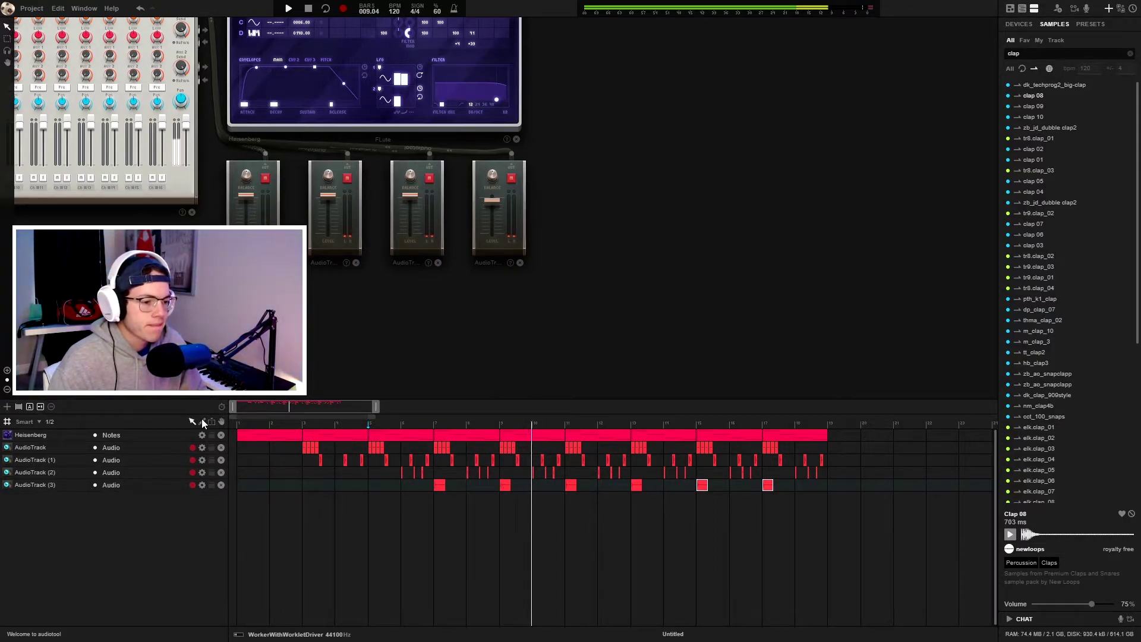
{"action": "key", "text": "space"}
In the first flute region, make the third note one beat long and follow it with a one-beat note a semitone lower
{"action": "double_click", "coordinate": [259, 438]}
{"action": "left_click_drag", "start_coordinate": [443, 499], "coordinate": [459, 467]}
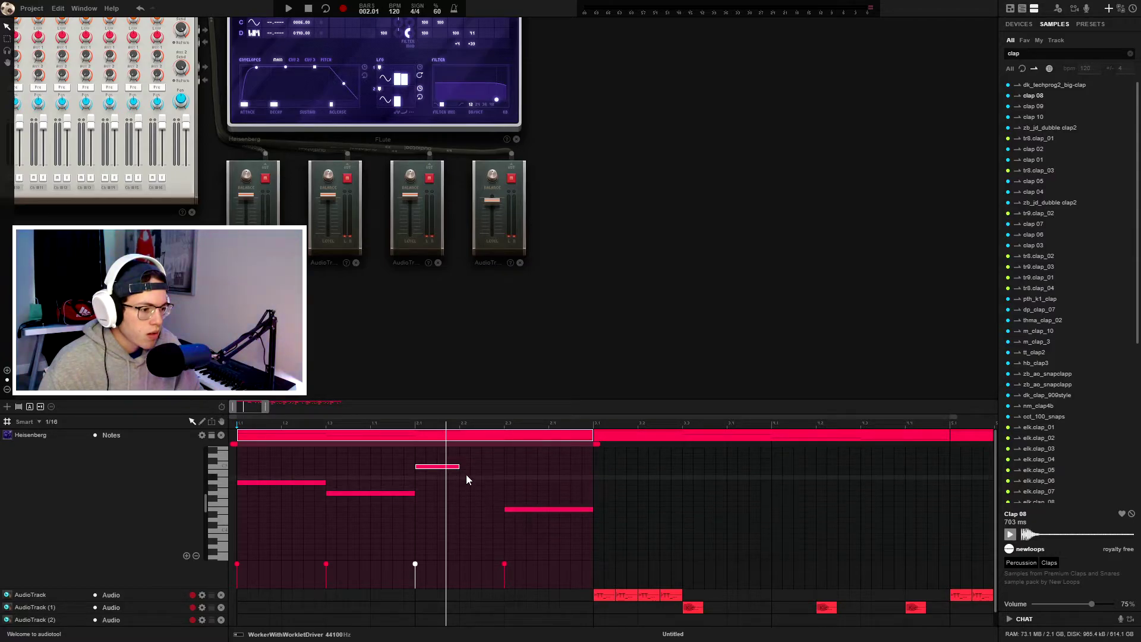
{"action": "left_click", "coordinate": [462, 477]}
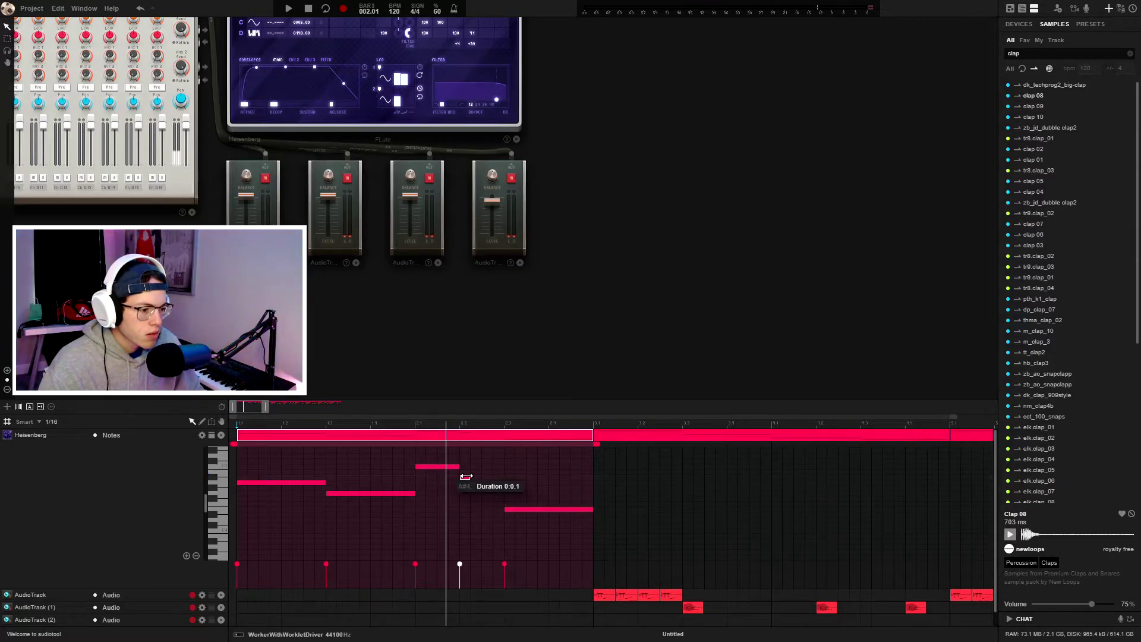
{"action": "mouse_move", "coordinate": [481, 479]}
{"action": "left_mouse_down"}
{"action": "mouse_move", "coordinate": [502, 483]}
{"action": "mouse_move", "coordinate": [485, 471]}
{"action": "left_mouse_up"}
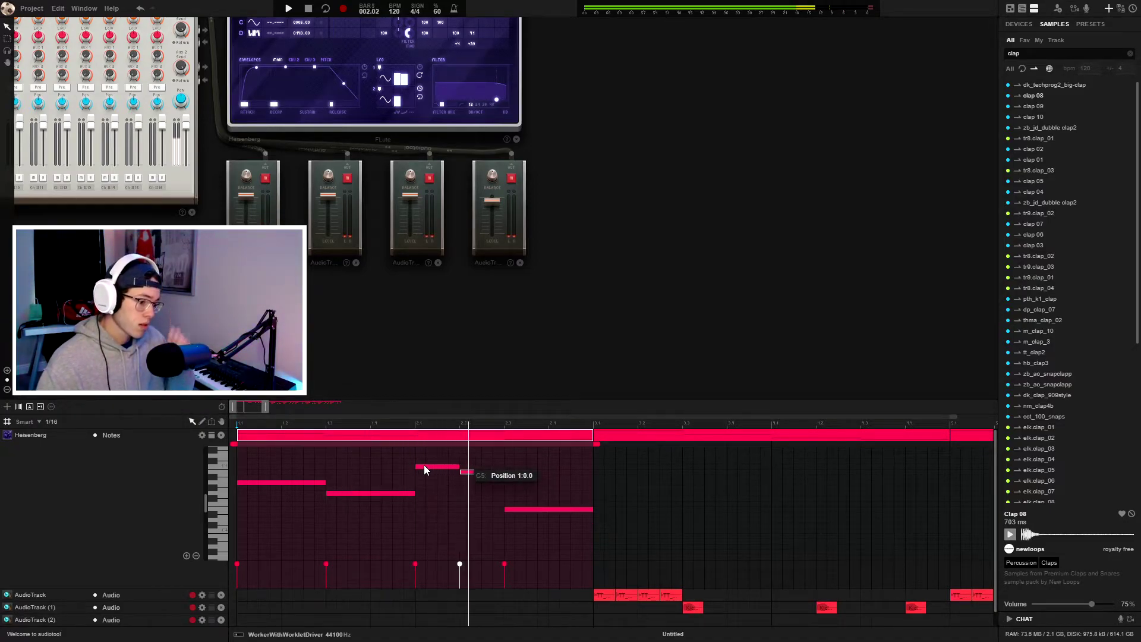
{"action": "left_click_drag", "start_coordinate": [473, 471], "coordinate": [504, 471]}
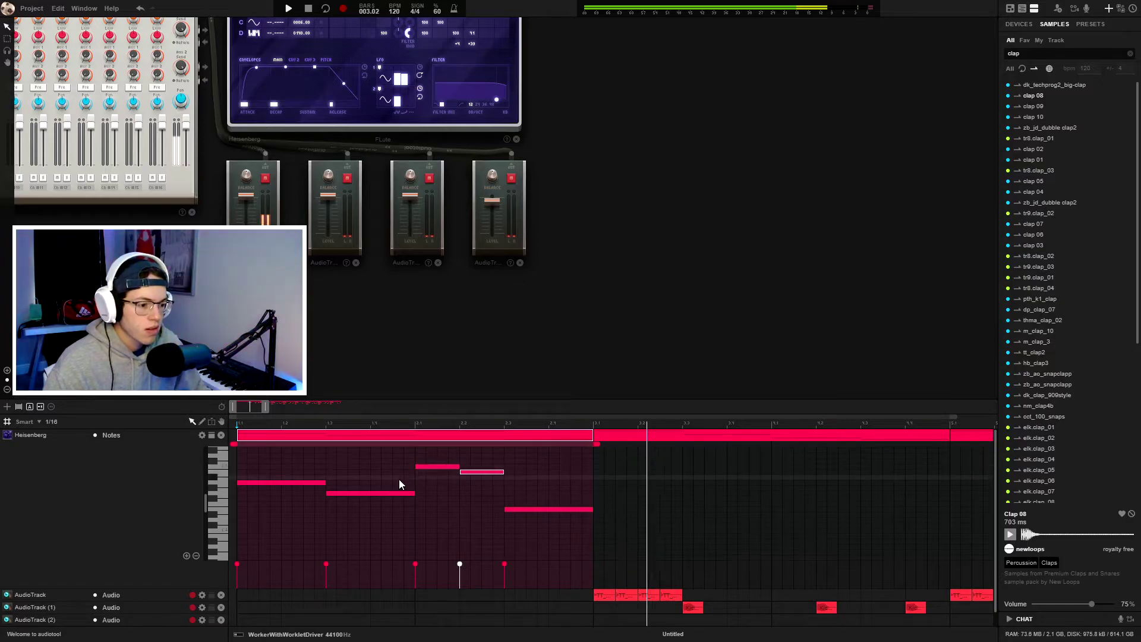
Replace the remaining flute regions with copies of the edited first region through bar 18, play the arrangement, and close the note editor
{"action": "scroll", "coordinate": [614, 448], "scroll_direction": "down", "scroll_amount": 5}
{"action": "left_click_drag", "start_coordinate": [752, 435], "coordinate": [397, 437]}
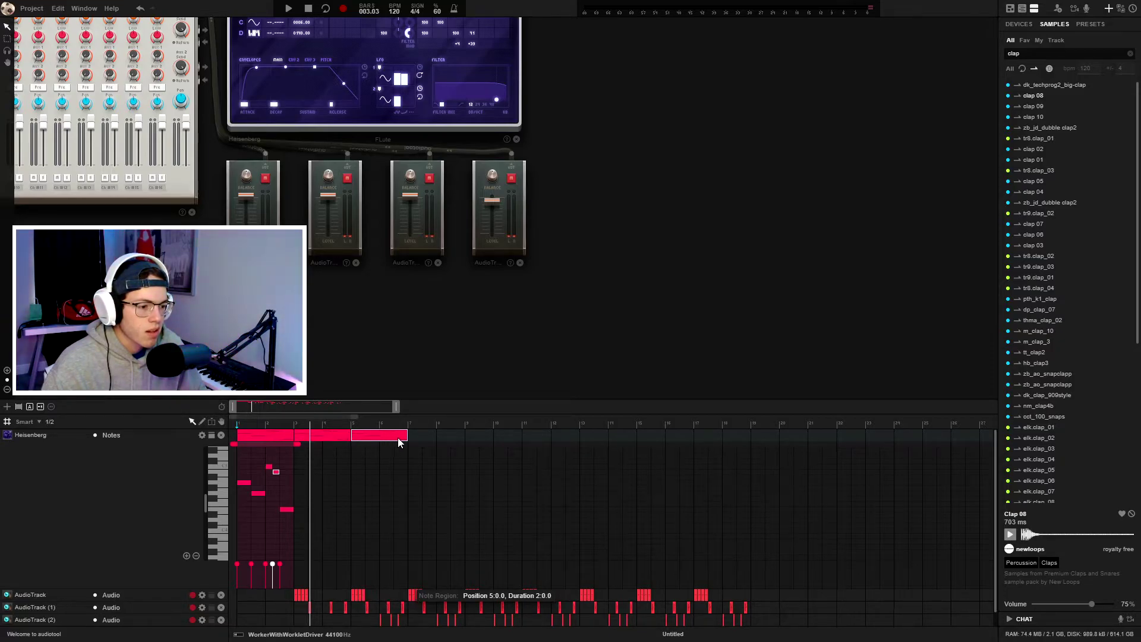
{"action": "left_click_drag", "start_coordinate": [286, 440], "coordinate": [634, 440]}
{"action": "key", "text": "space"}
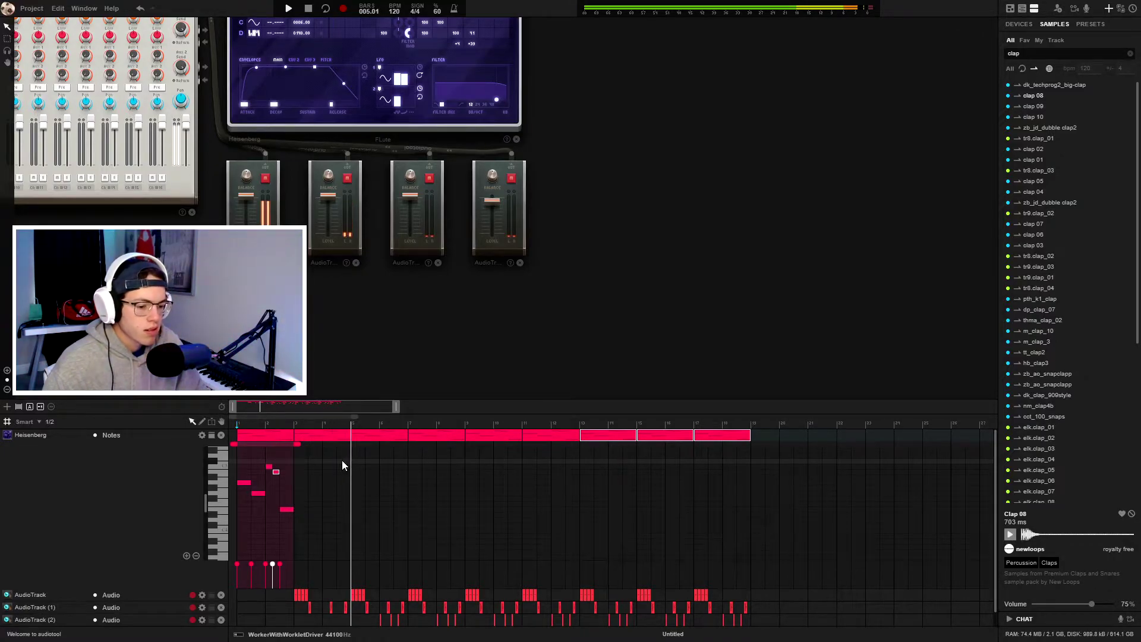
{"action": "left_click_drag", "start_coordinate": [397, 407], "coordinate": [433, 406]}
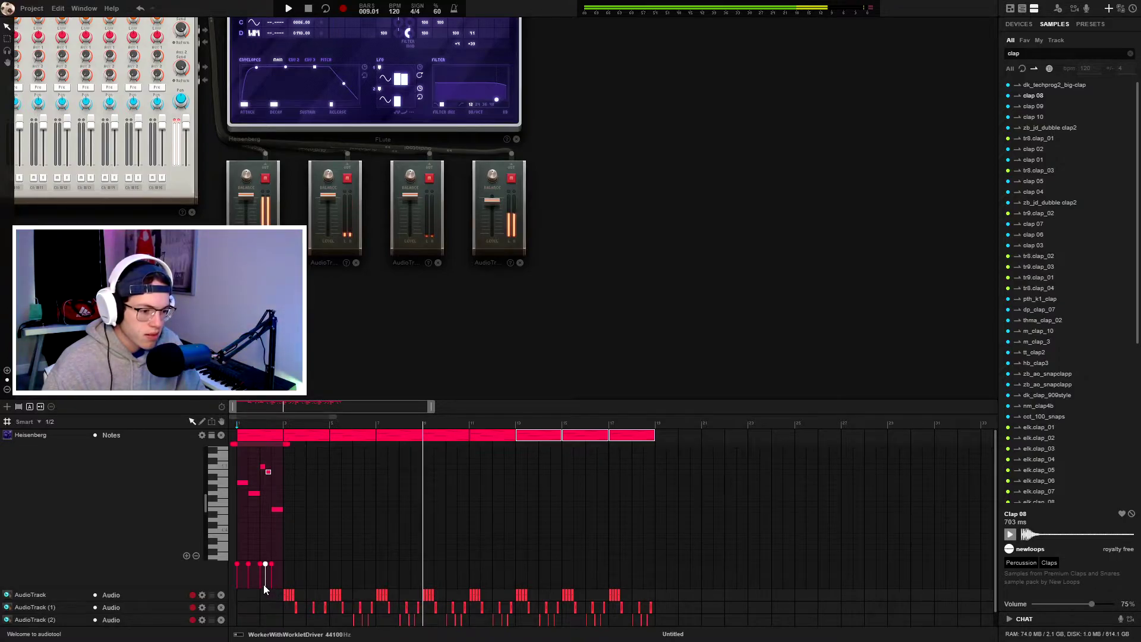
{"action": "left_click_drag", "start_coordinate": [432, 407], "coordinate": [381, 410]}
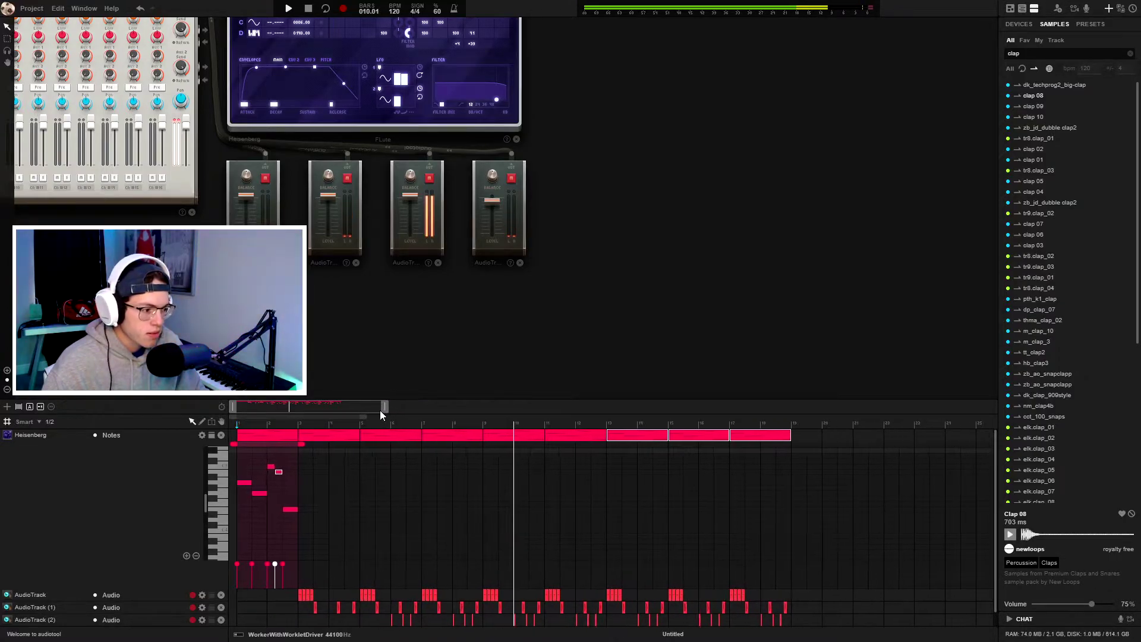
{"action": "double_click", "coordinate": [277, 437]}
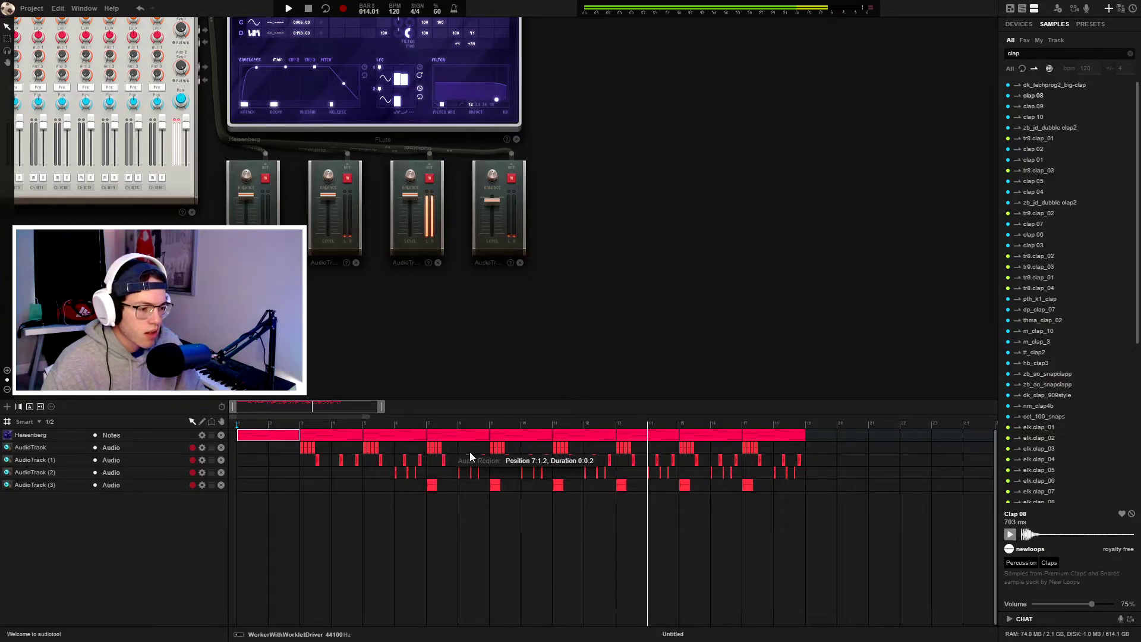
Repeat the hi-hat group at the start of bar 7 to fill bars 7 and 8, and play from bar 7
{"action": "left_click", "coordinate": [433, 447]}
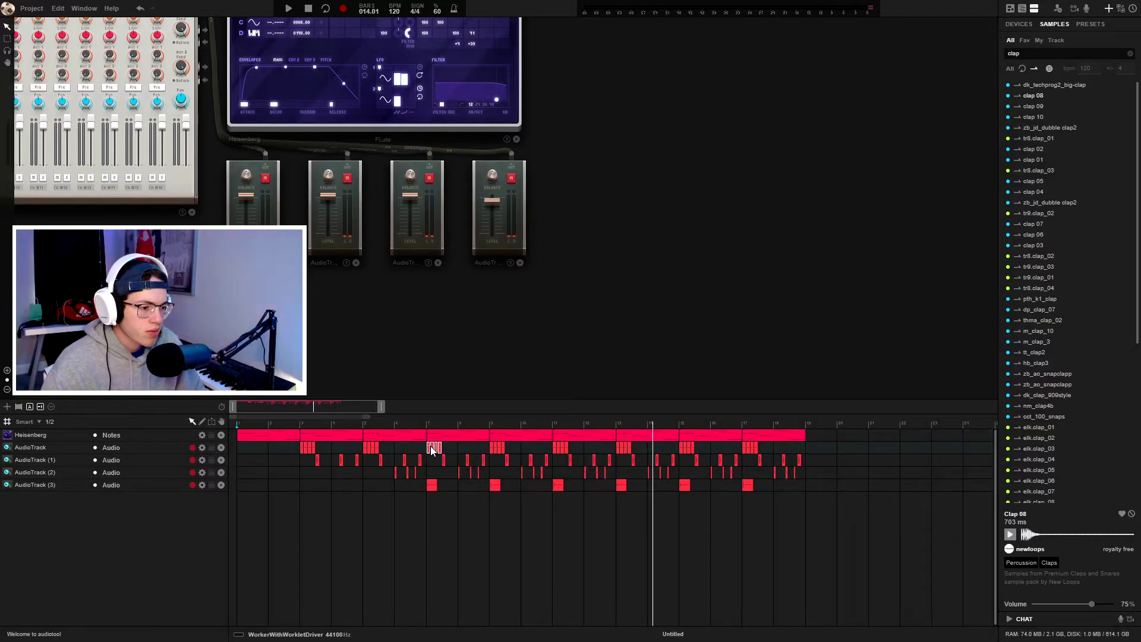
{"action": "left_click_drag", "start_coordinate": [448, 448], "coordinate": [484, 453]}
{"action": "left_click", "coordinate": [424, 425]}
{"action": "key", "text": "space"}
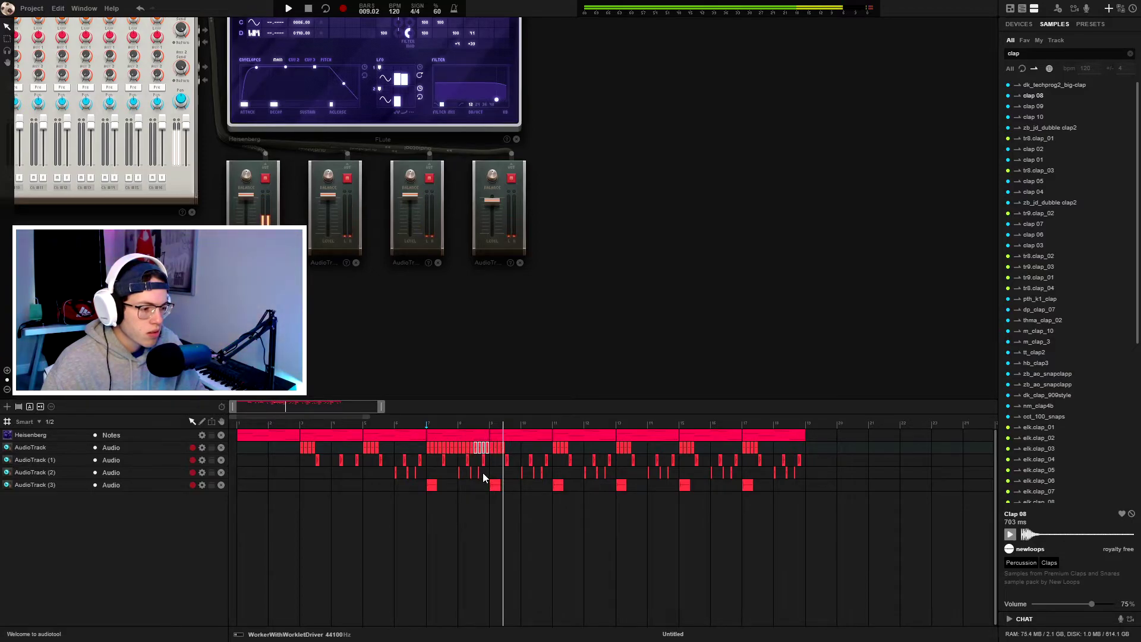
Delete the separate hi-hat groups in bars 11, 13, 15 and 17
{"action": "left_click_drag", "start_coordinate": [518, 455], "coordinate": [424, 451]}
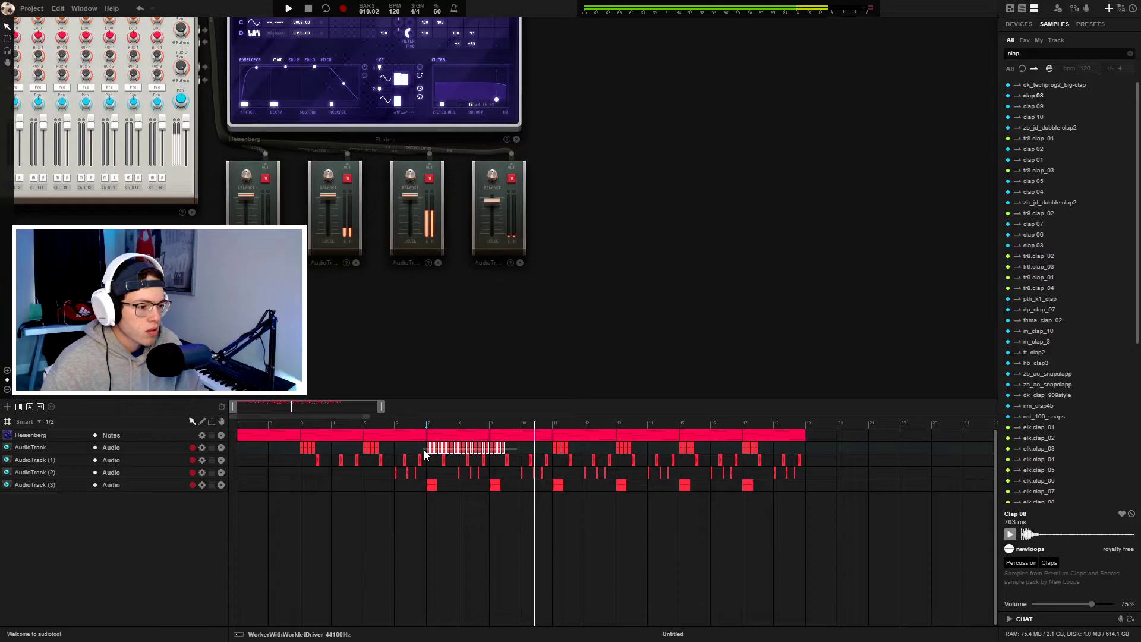
{"action": "left_click_drag", "start_coordinate": [504, 454], "coordinate": [765, 448]}
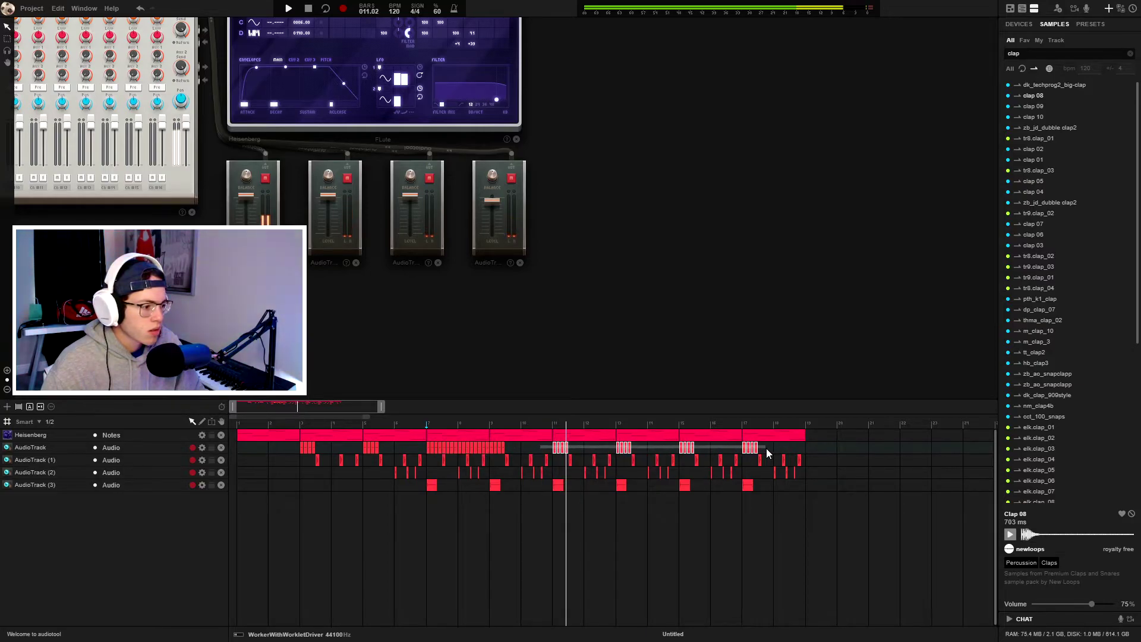
{"action": "key", "text": "Delete"}
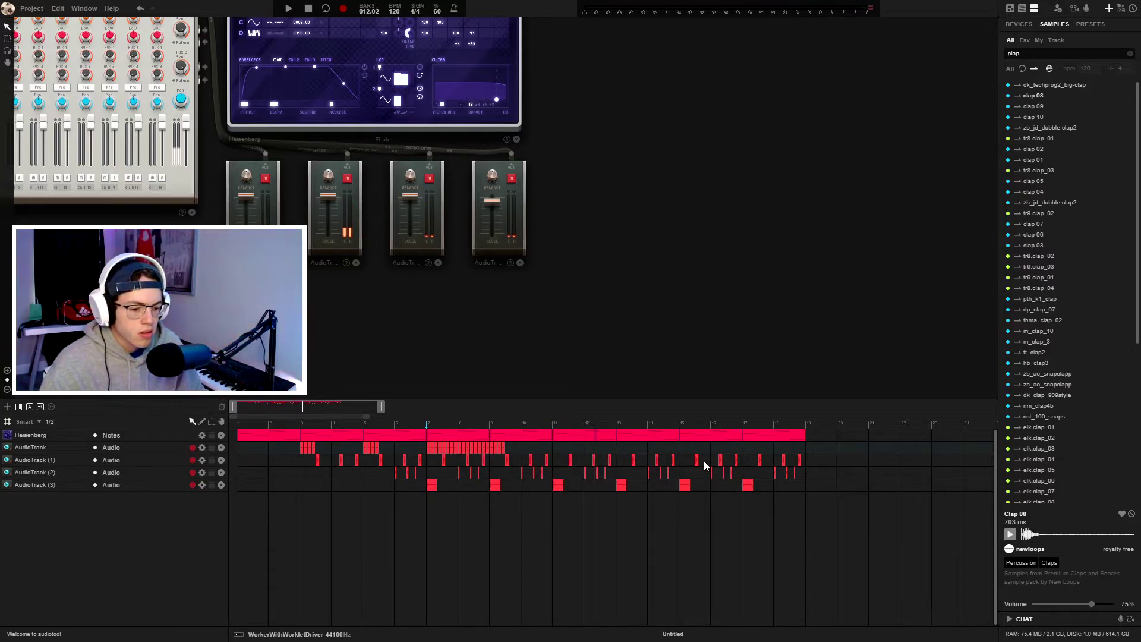
Duplicate the continuous hi-hats from bar 7 onward through bar 18 and delete the extra hits past the melody's end
{"action": "key", "text": "ctrl+d"}
{"action": "key", "text": "ctrl+d"}
{"action": "key", "text": "ctrl+d"}
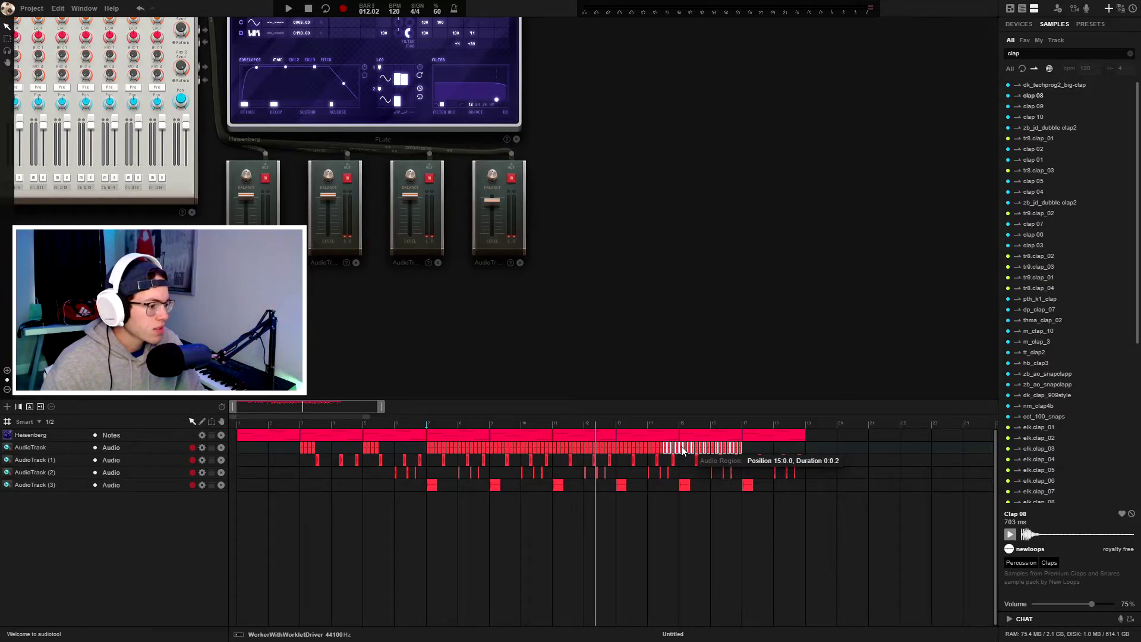
{"action": "key", "text": "ctrl+d"}
{"action": "left_click_drag", "start_coordinate": [823, 429], "coordinate": [812, 460]}
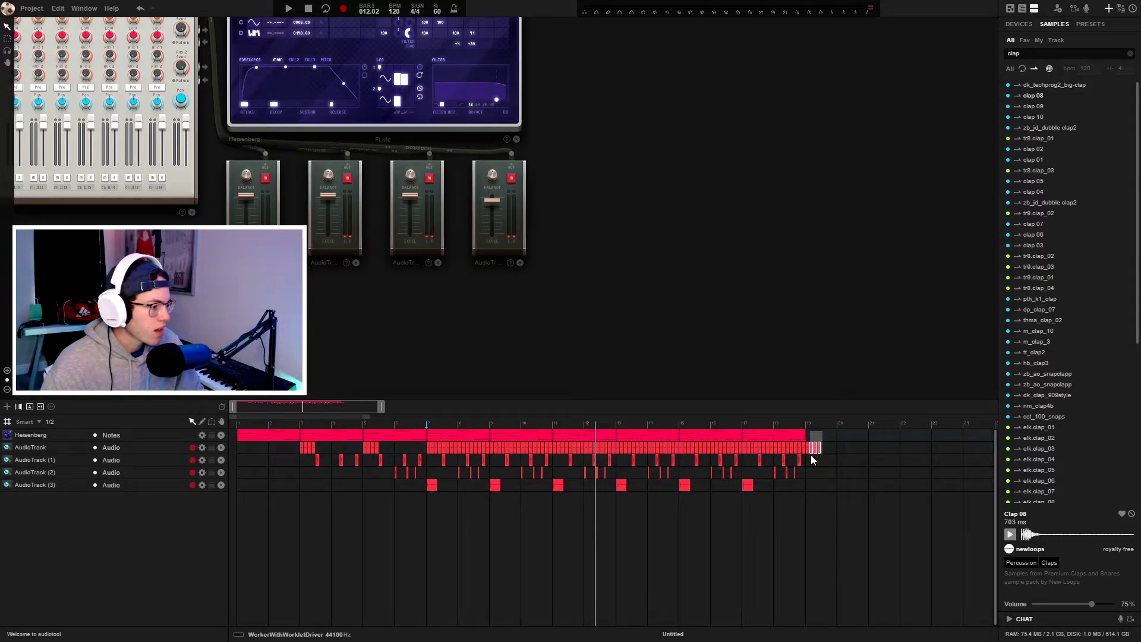
{"action": "key", "text": "Delete"}
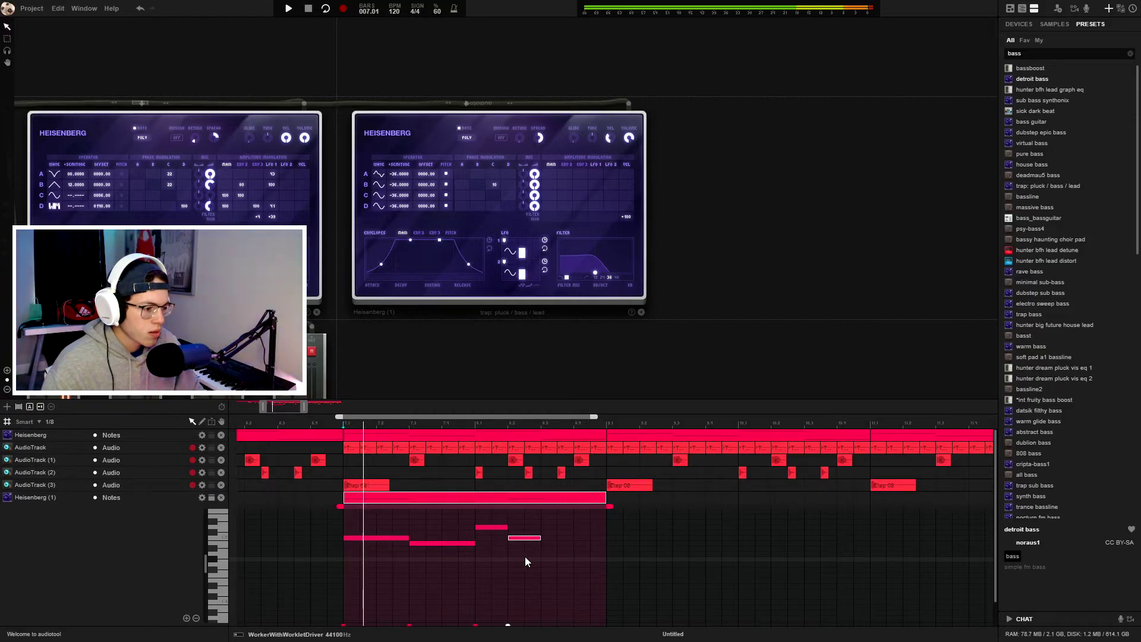
Remove every note of the bass region except the second one, and shorten that note to one beat
{"action": "right_click", "coordinate": [372, 537]}
{"action": "left_click", "coordinate": [366, 538]}
{"action": "left_click_drag", "start_coordinate": [366, 538], "coordinate": [426, 543]}
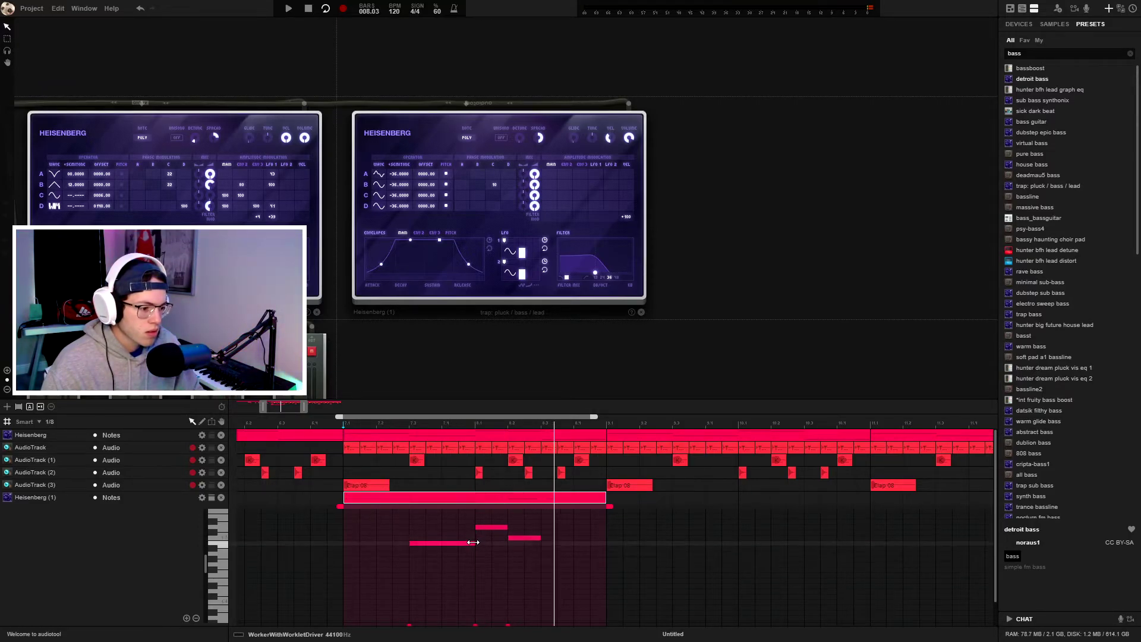
{"action": "double_click", "coordinate": [495, 527]}
{"action": "double_click", "coordinate": [519, 538]}
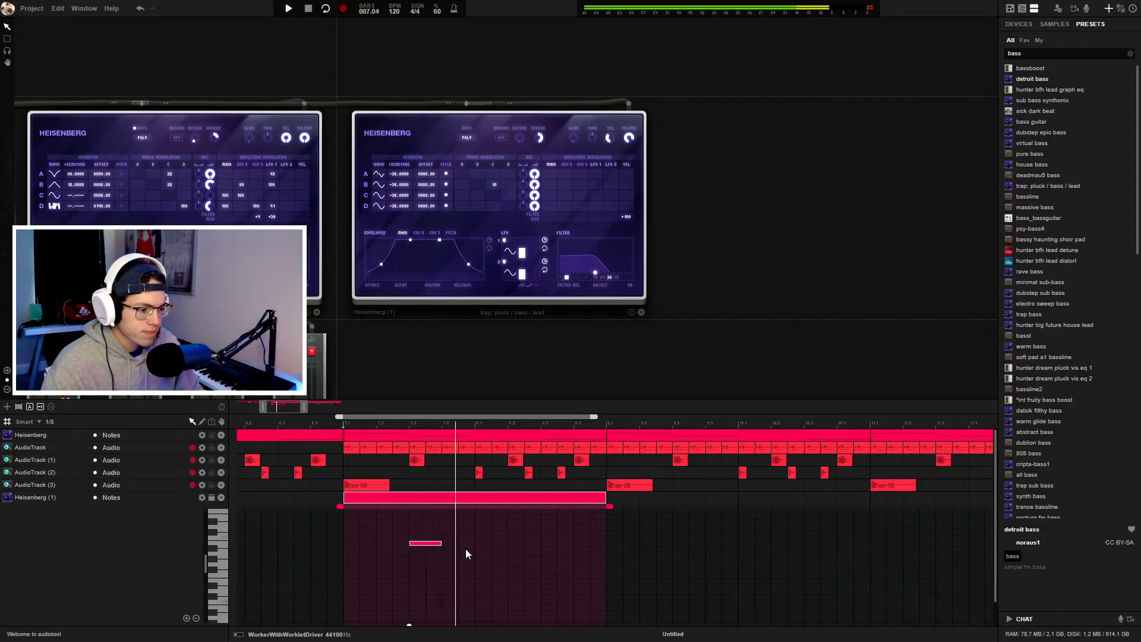
Add one-beat B4 bass notes at positions 1:1.0 and 1:3.0 of the region and play the loop
{"action": "double_click", "coordinate": [509, 543]}
{"action": "left_click_drag", "start_coordinate": [522, 543], "coordinate": [539, 543]}
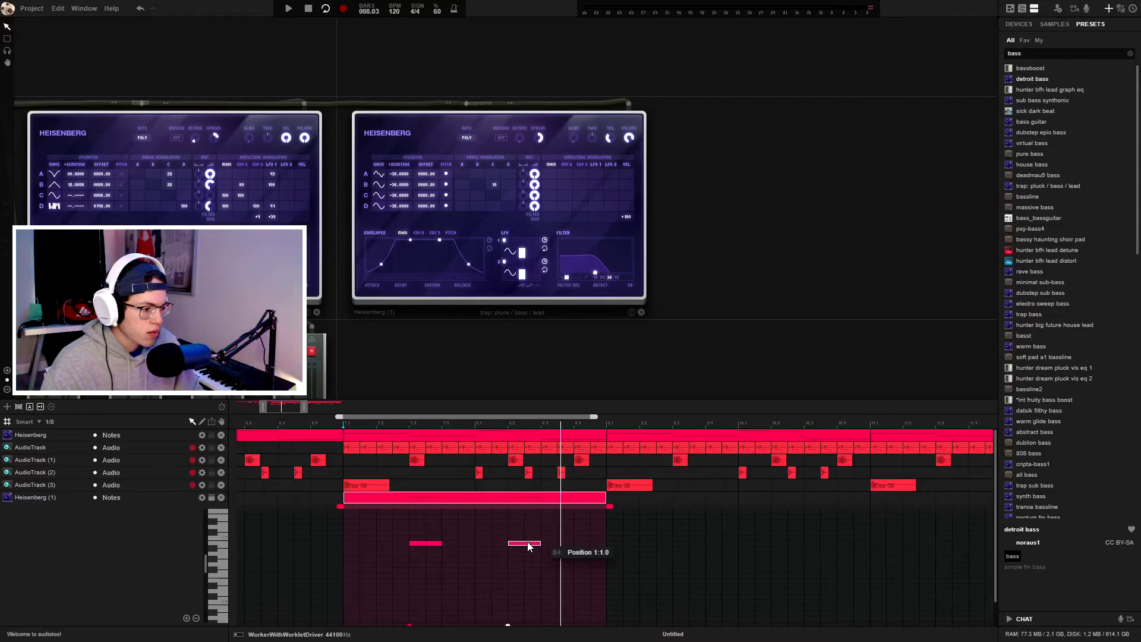
{"action": "double_click", "coordinate": [588, 544]}
{"action": "key", "text": "space"}
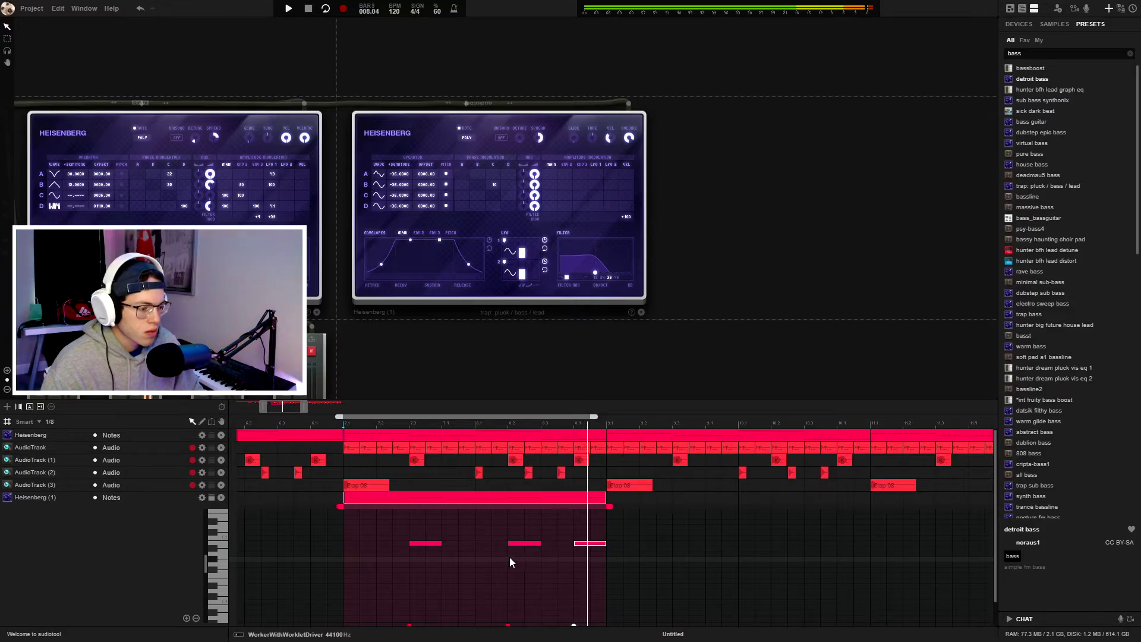
{"action": "key", "text": "space"}
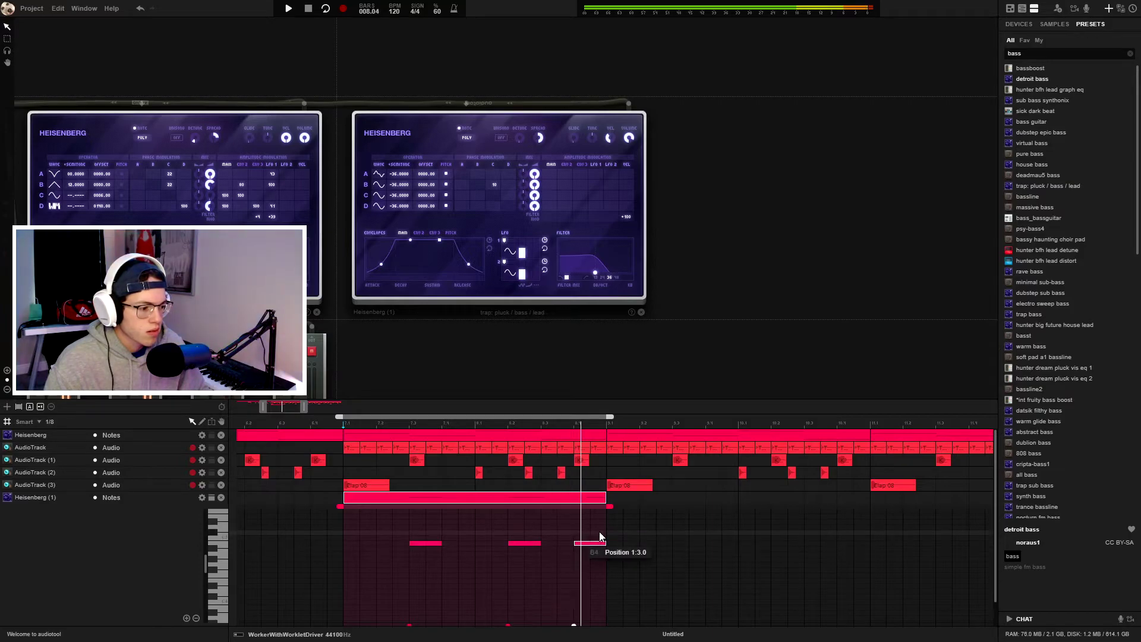
Extend the bass region to four bars and copy its three notes into the added bars, with the middle copy one semitone higher
{"action": "left_click_drag", "start_coordinate": [607, 503], "coordinate": [871, 503]}
{"action": "left_click_drag", "start_coordinate": [609, 507], "coordinate": [880, 506]}
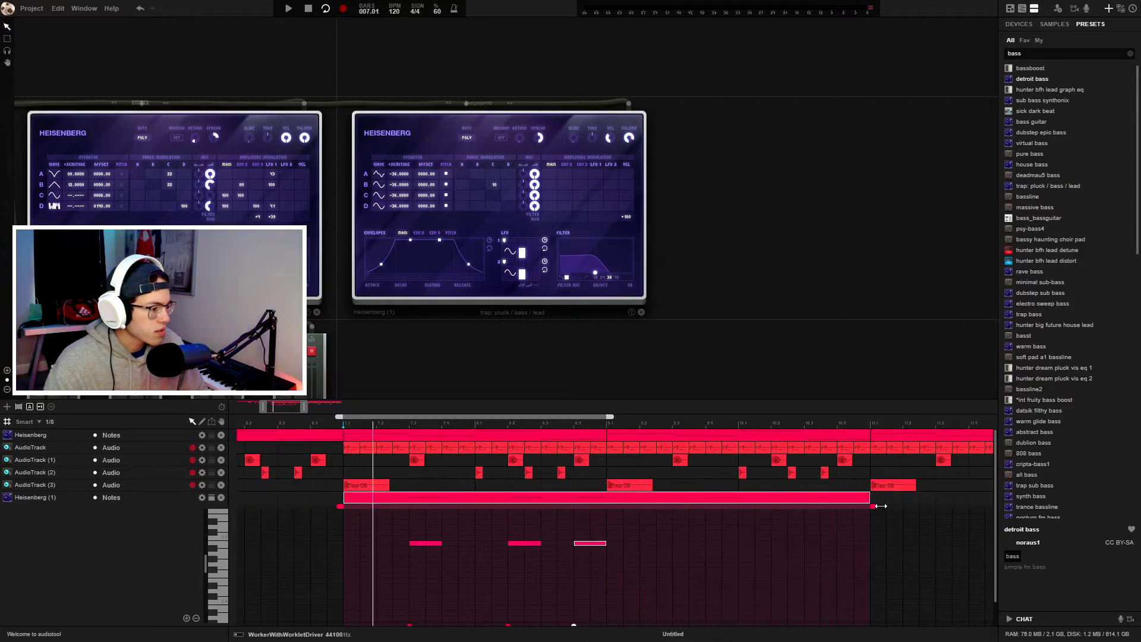
{"action": "left_click_drag", "start_coordinate": [409, 525], "coordinate": [583, 568]}
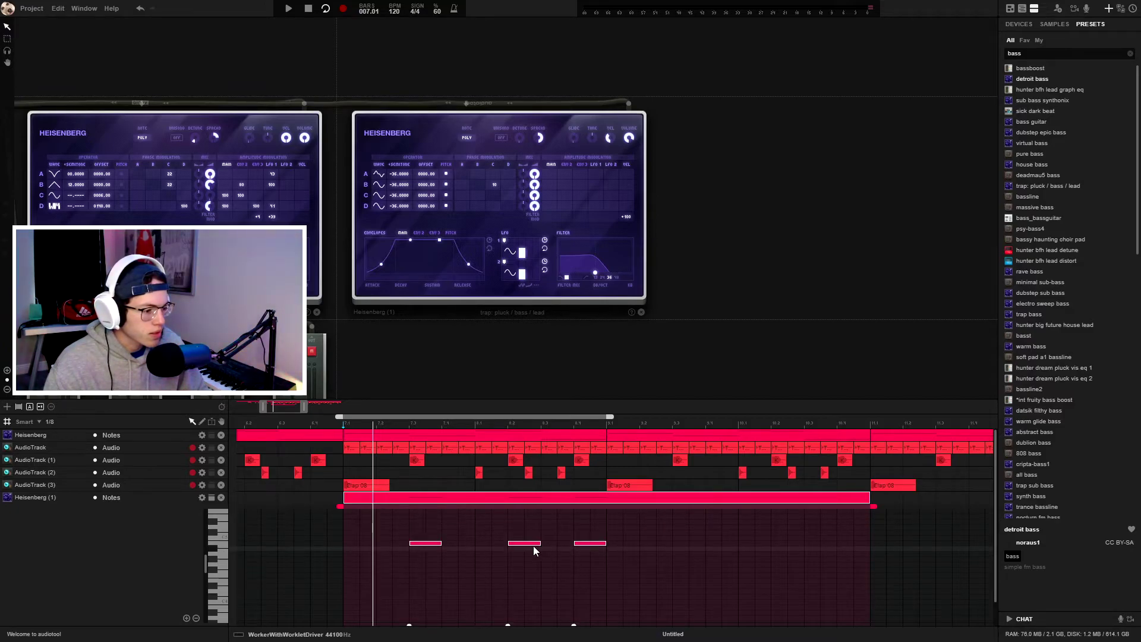
{"action": "left_click_drag", "start_coordinate": [526, 543], "coordinate": [791, 547]}
{"action": "left_click_drag", "start_coordinate": [783, 528], "coordinate": [787, 535]}
{"action": "left_click", "coordinate": [843, 542]}
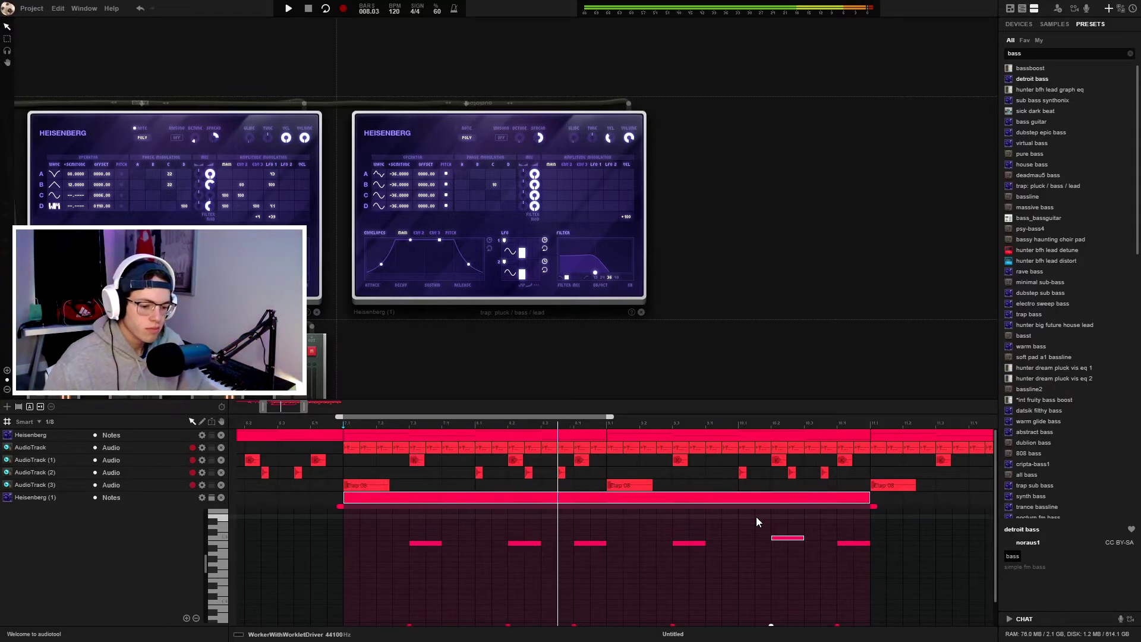
Listen to the loop over the full four-bar bass region and duplicate the region twice to fill bars 11 through 18
{"action": "key", "text": "space"}
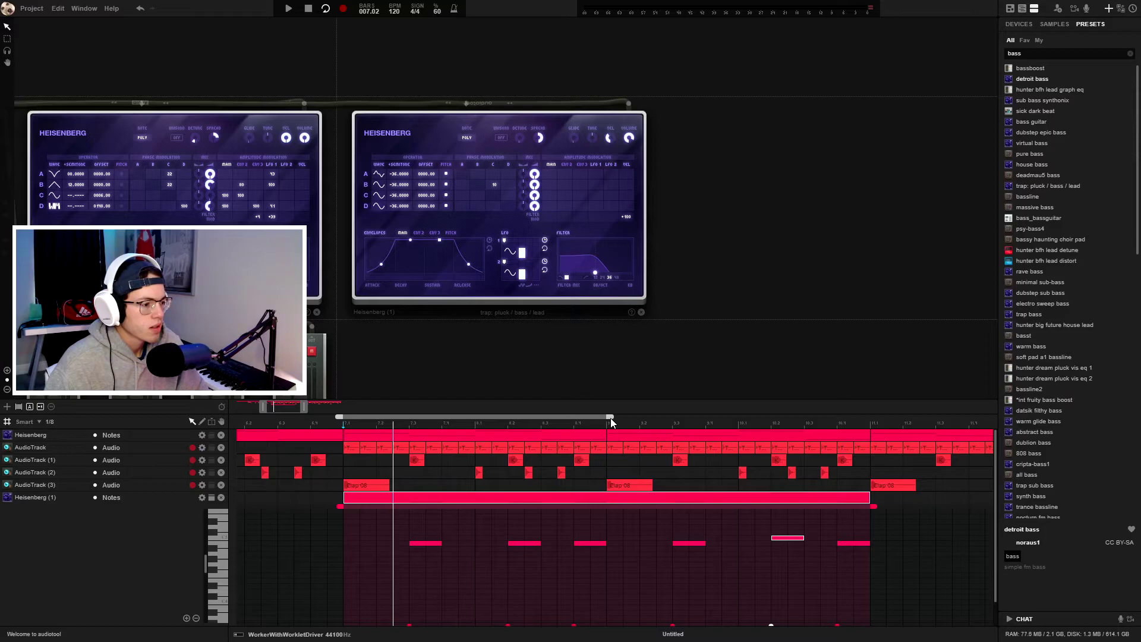
{"action": "key", "text": "space"}
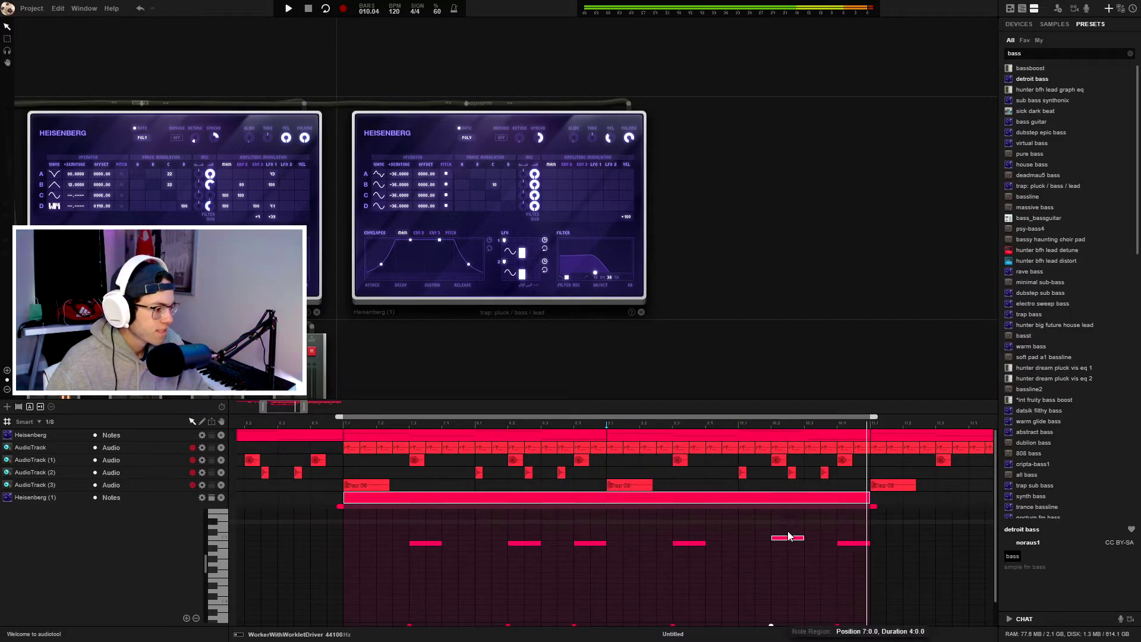
{"action": "scroll", "coordinate": [492, 508], "scroll_direction": "down", "scroll_amount": 3}
{"action": "left_click_drag", "start_coordinate": [492, 507], "coordinate": [702, 515]}
{"action": "key", "text": "space"}
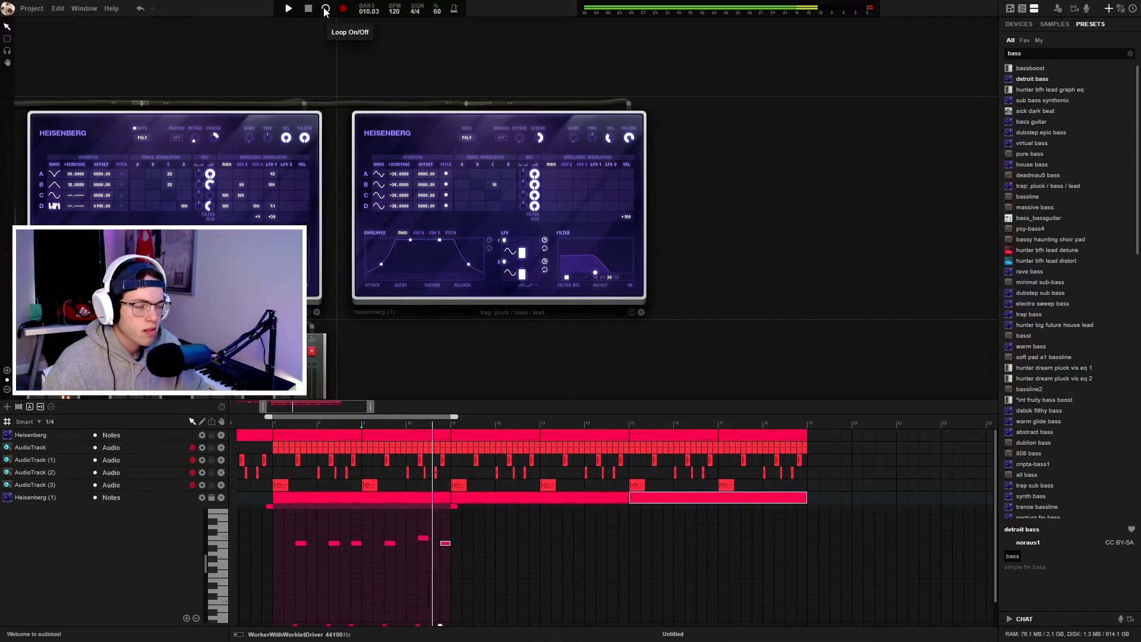
{"action": "left_click", "coordinate": [290, 498]}
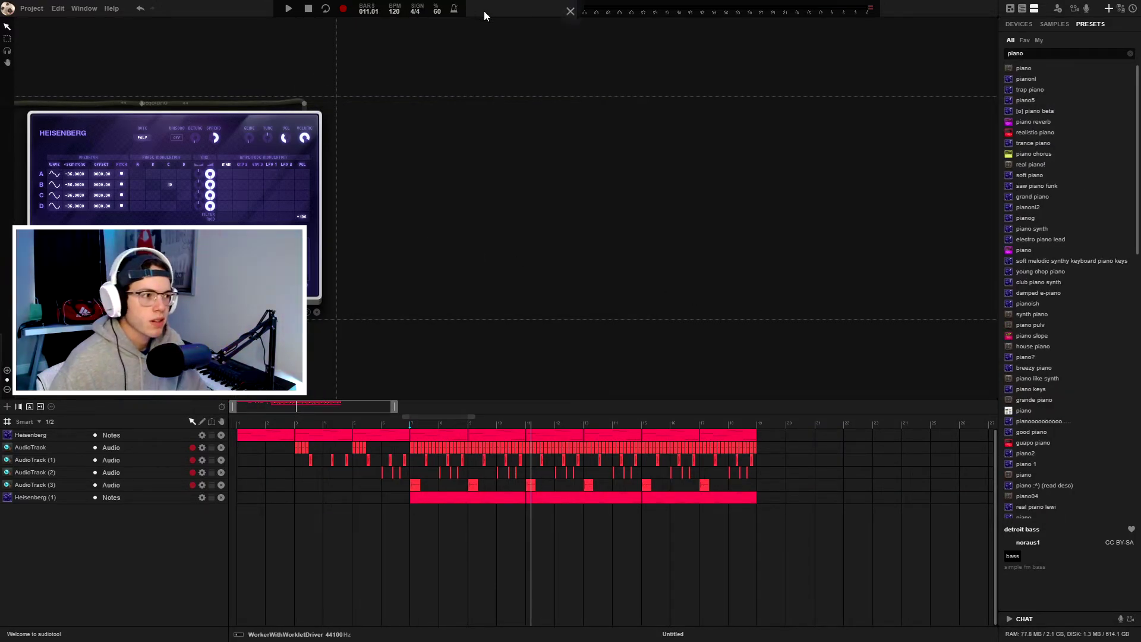
Add a Rasselbock effect device above the first Heisenberg synth
{"action": "scroll", "coordinate": [408, 248], "scroll_direction": "down", "scroll_amount": 5}
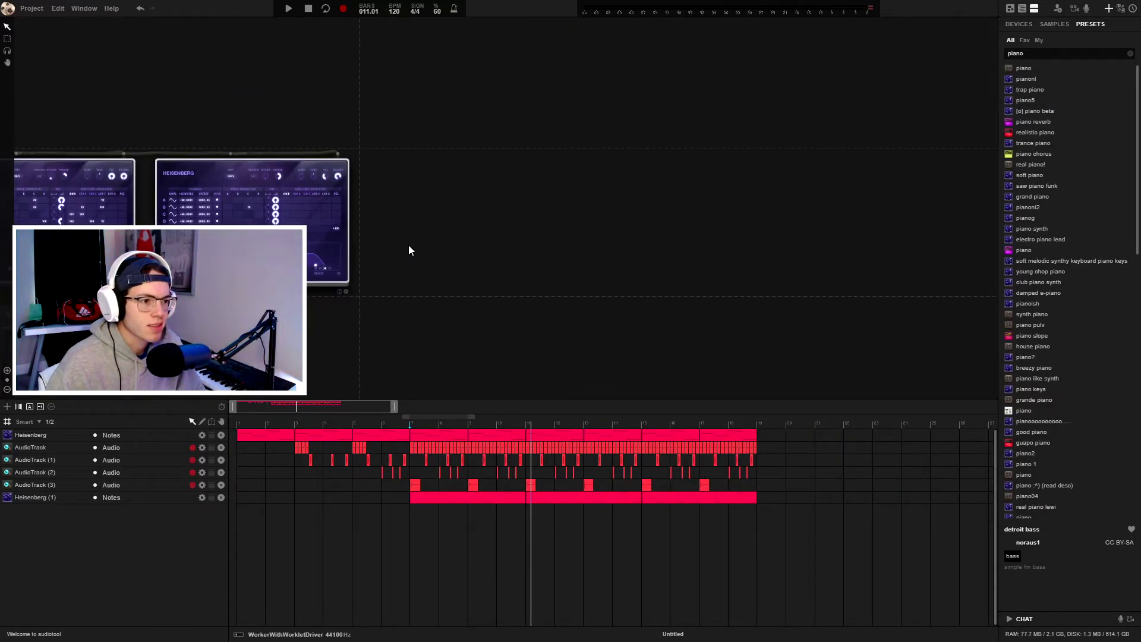
{"action": "scroll", "coordinate": [618, 360], "scroll_direction": "left", "scroll_amount": 1}
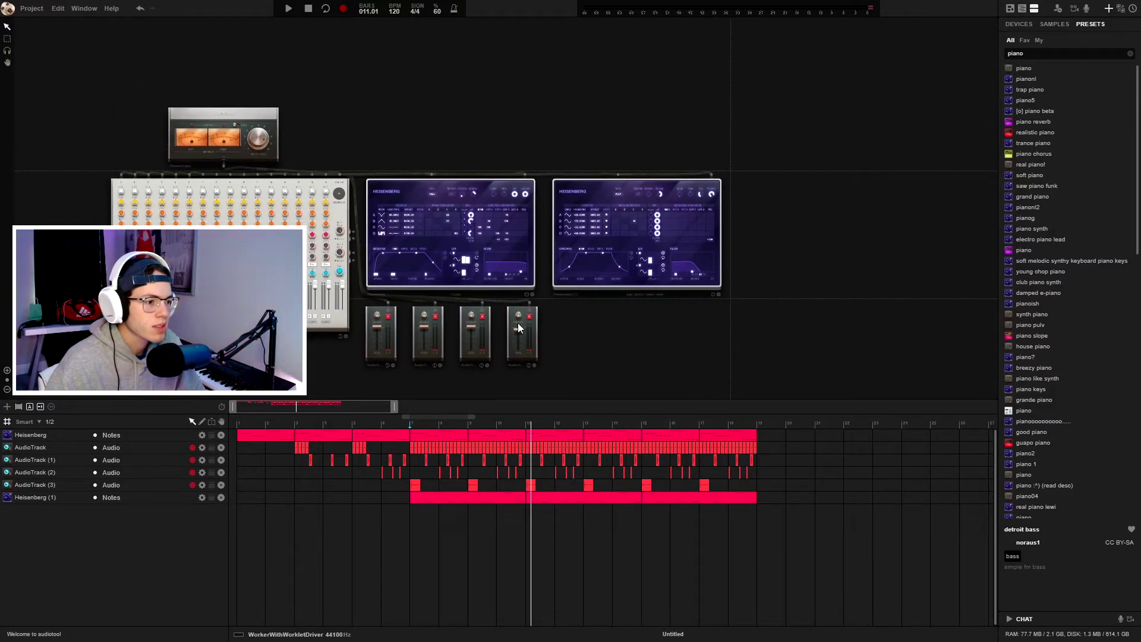
{"action": "left_click", "coordinate": [1019, 25]}
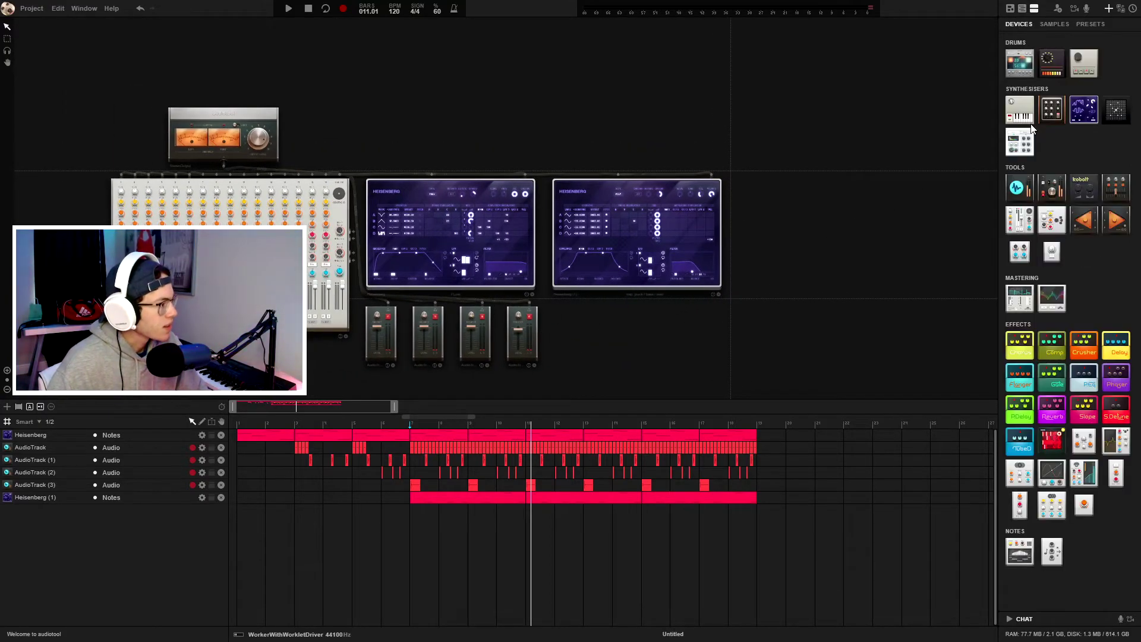
{"action": "left_click_drag", "start_coordinate": [1052, 440], "coordinate": [476, 144]}
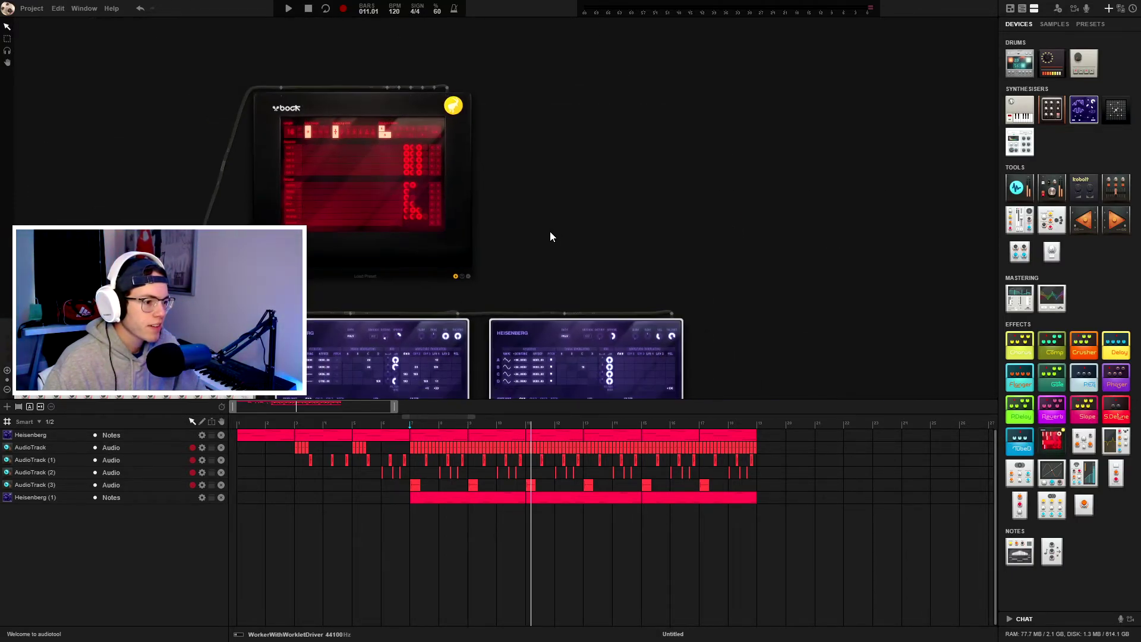
Try quarter-pattern blocks in the second, third and fourth effect rows of the Rasselbock during playback and clear them again
{"action": "right_click", "coordinate": [498, 220]}
{"action": "key", "text": "space"}
{"action": "left_click", "coordinate": [498, 220]}
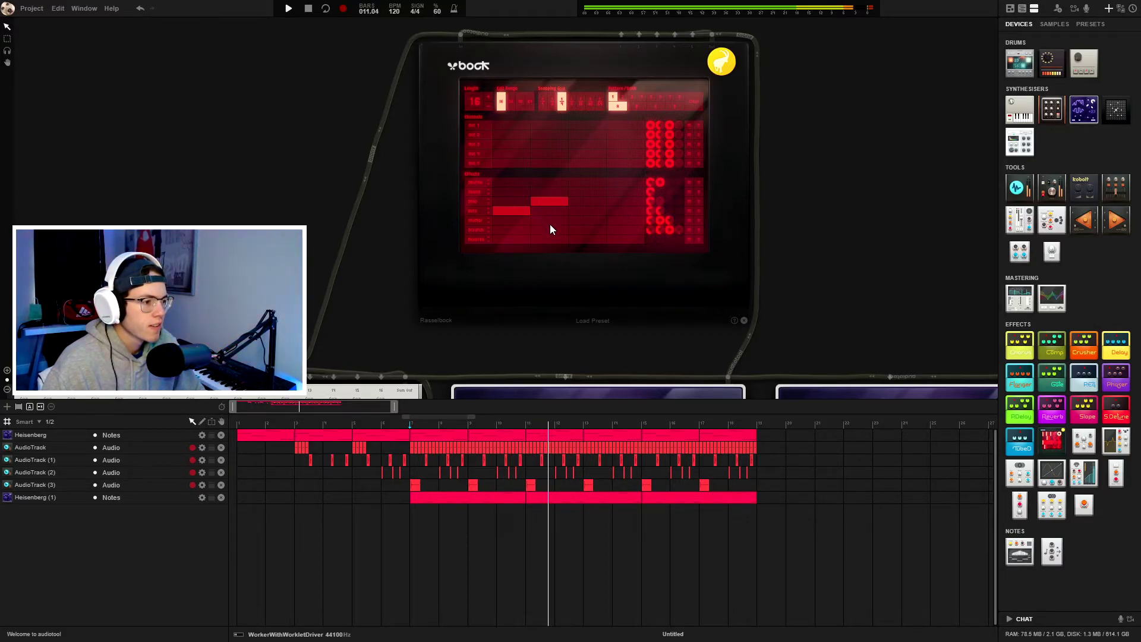
{"action": "left_click", "coordinate": [544, 201]}
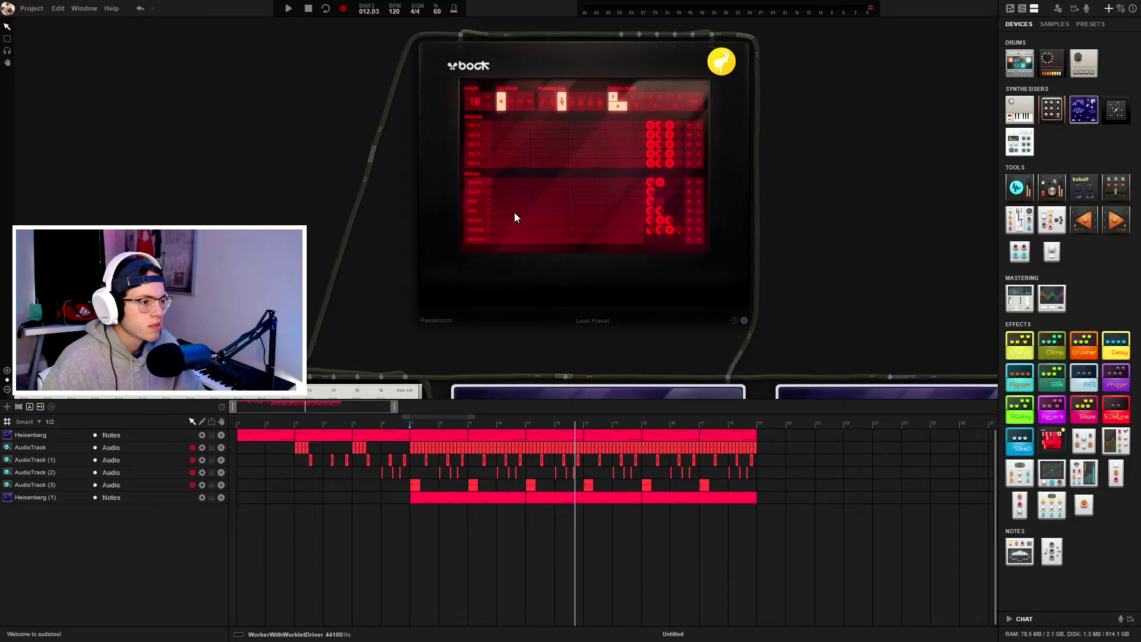
{"action": "left_click", "coordinate": [514, 192]}
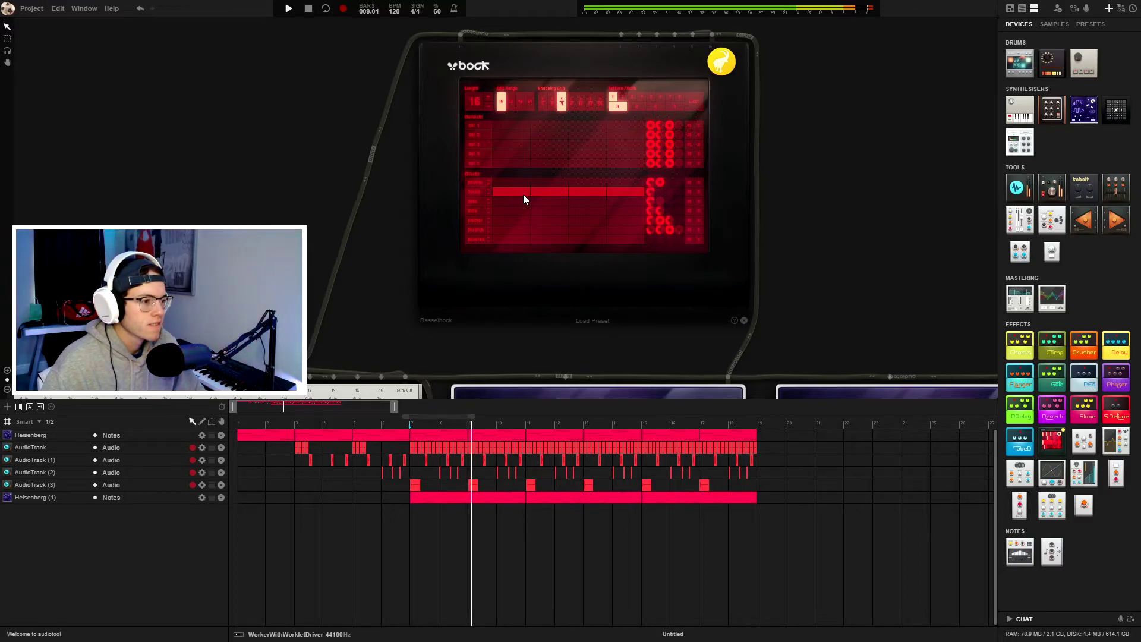
{"action": "left_click", "coordinate": [568, 193]}
Fill the Rasselbock's second effect row across the whole pattern and give it a pattern track with a four-bar region from bar 7
{"action": "left_click", "coordinate": [540, 104]}
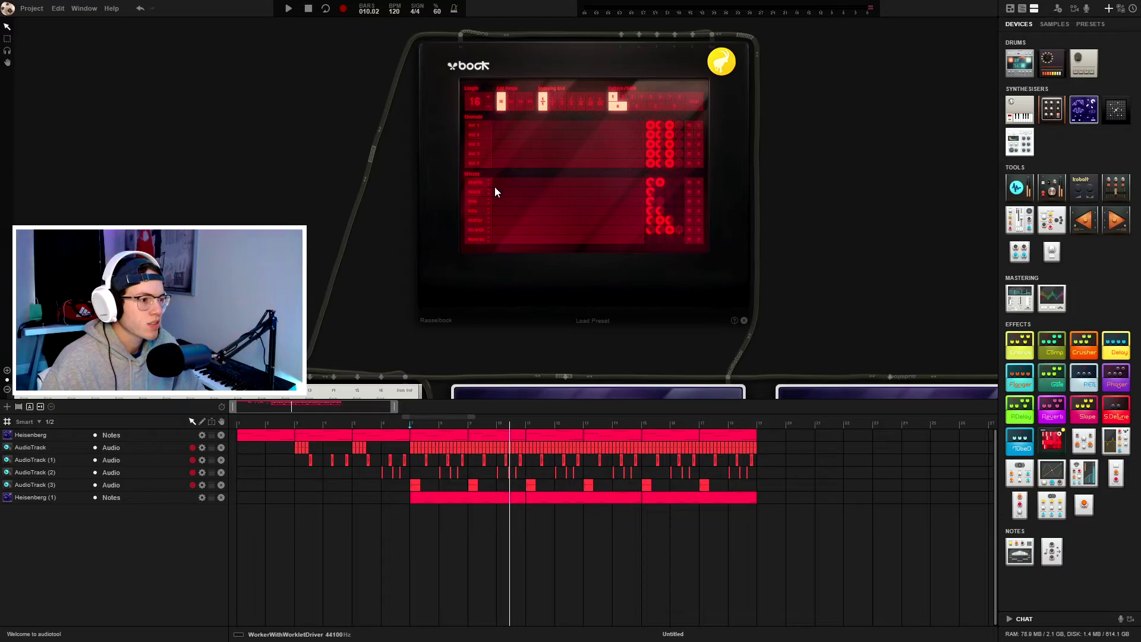
{"action": "left_click", "coordinate": [498, 192]}
{"action": "right_click", "coordinate": [509, 191]}
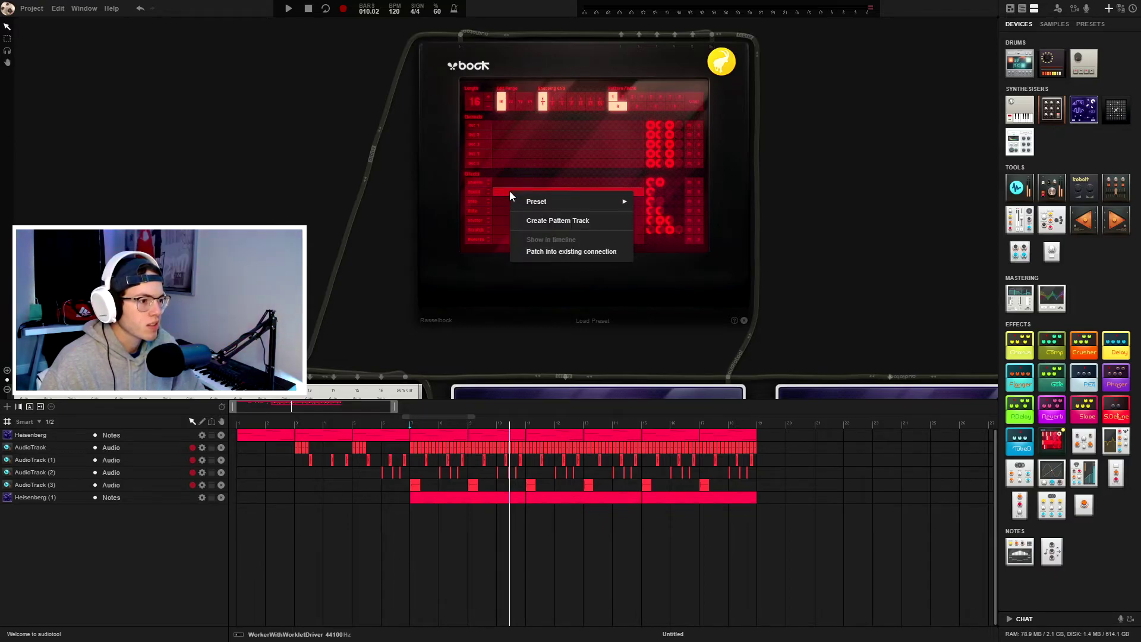
{"action": "left_click", "coordinate": [566, 217]}
{"action": "left_click_drag", "start_coordinate": [411, 512], "coordinate": [464, 509]}
{"action": "key", "text": "space"}
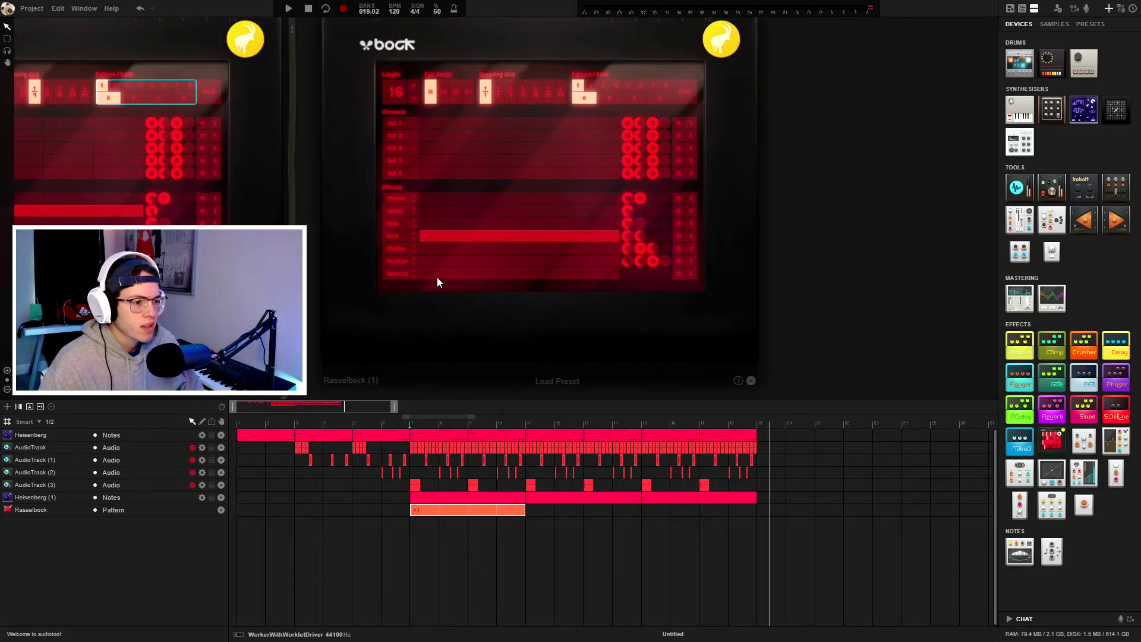
Create a pattern track for the second Rasselbock, add an eight-bar region from bar 11 to the melody's end, and start playback
{"action": "right_click", "coordinate": [462, 238]}
{"action": "left_click", "coordinate": [510, 271]}
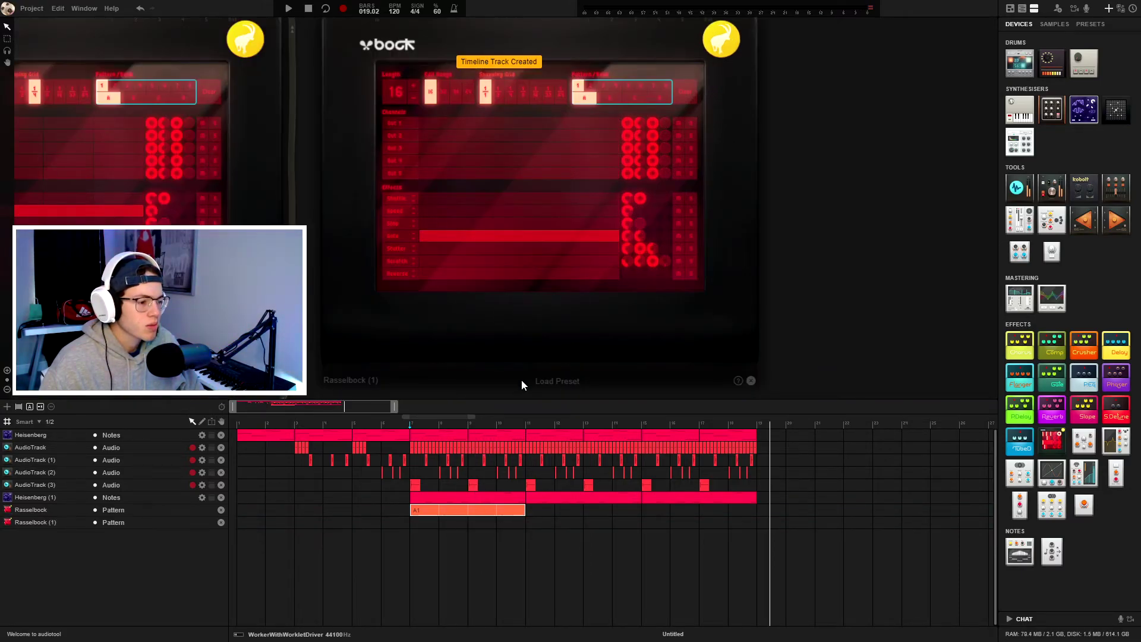
{"action": "left_click_drag", "start_coordinate": [529, 523], "coordinate": [756, 531]}
{"action": "key", "text": "space"}
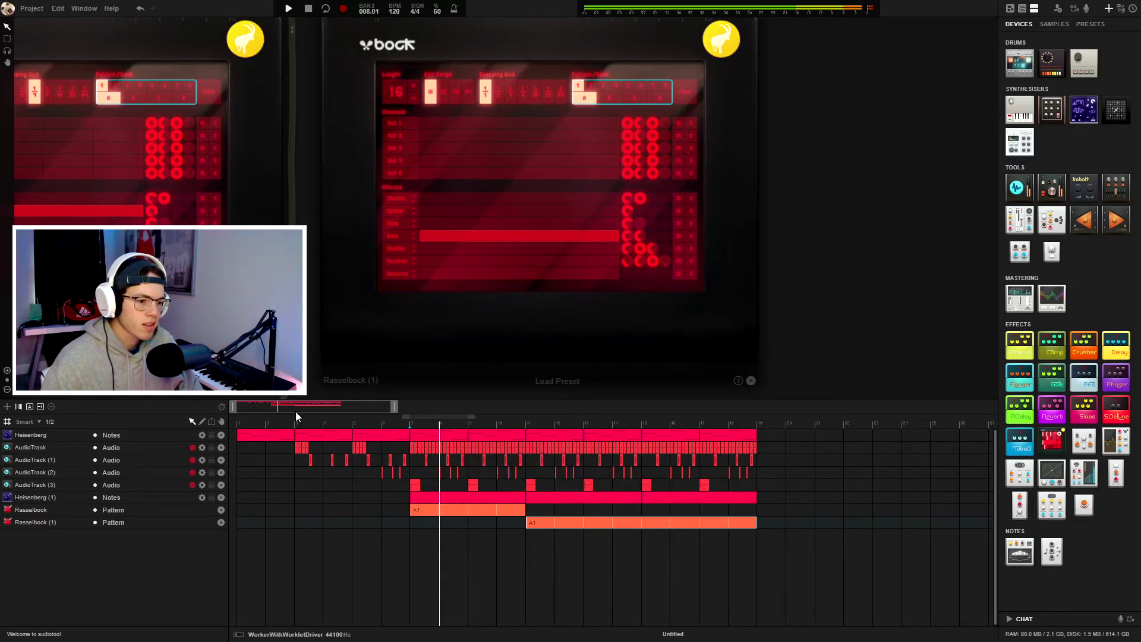
Replace the first Rasselbock's pattern region at bar 7 with a single region running from bar 1 to bar 11
{"action": "left_click_drag", "start_coordinate": [395, 407], "coordinate": [435, 406]}
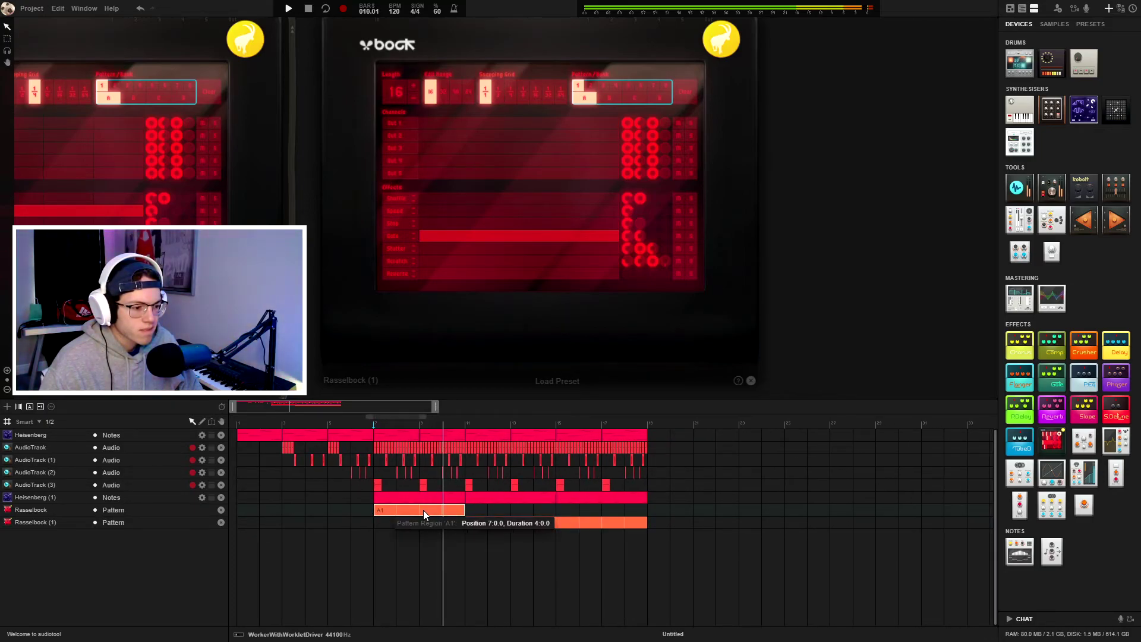
{"action": "left_click_drag", "start_coordinate": [423, 511], "coordinate": [373, 509]}
{"action": "left_click", "coordinate": [386, 511]}
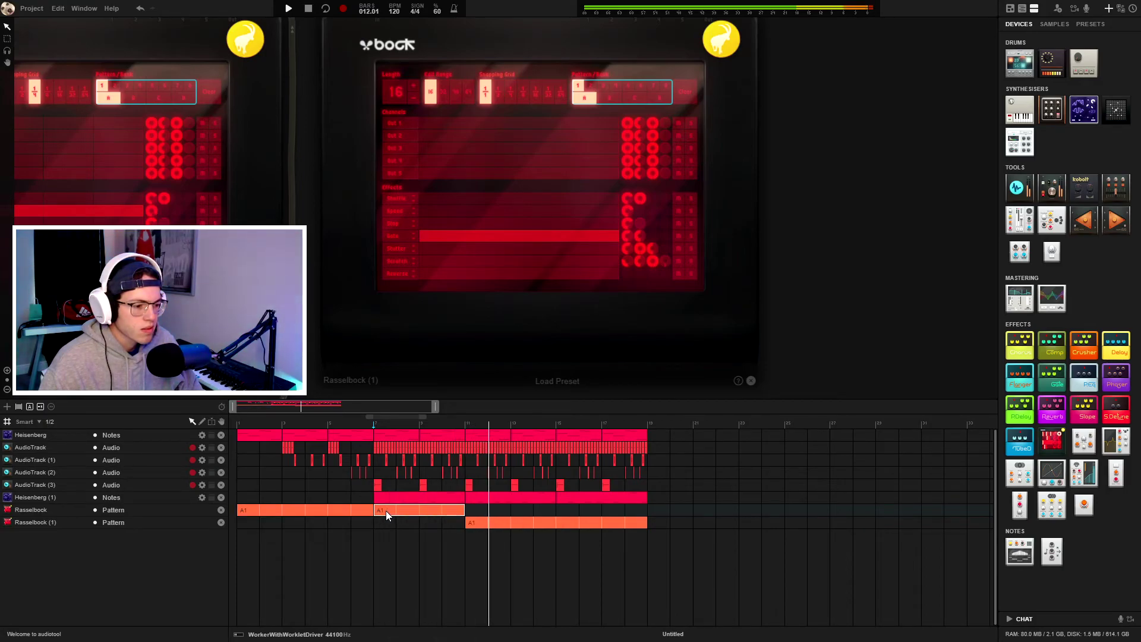
{"action": "right_click", "coordinate": [387, 509]}
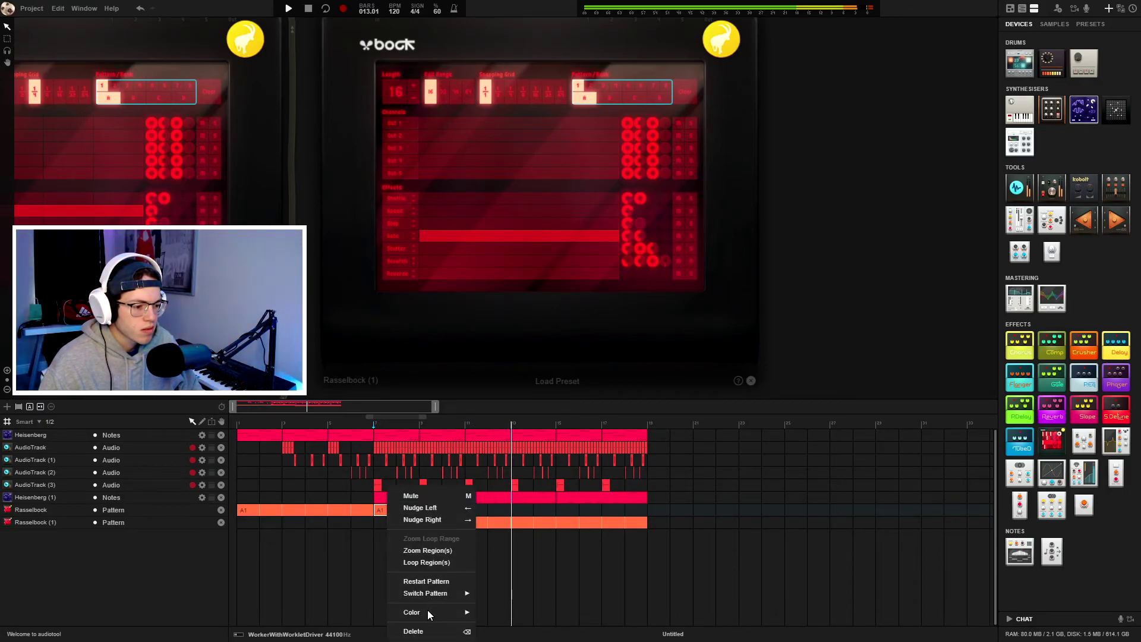
{"action": "left_click", "coordinate": [414, 631]}
{"action": "left_click_drag", "start_coordinate": [374, 510], "coordinate": [465, 512]}
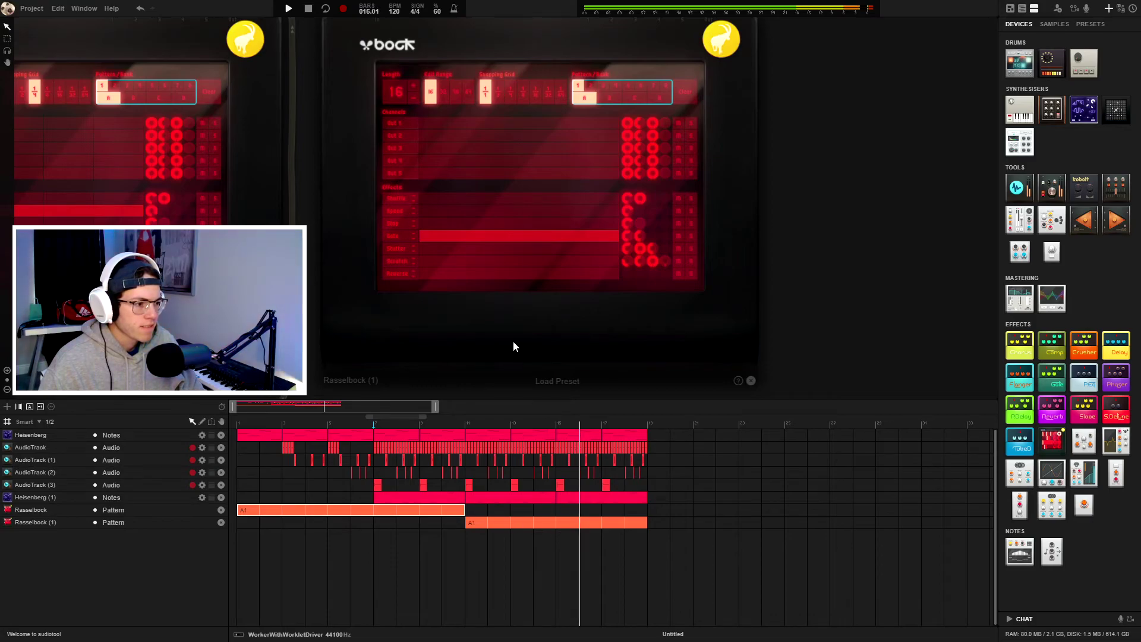
Set the Scale of the second Rasselbock's fourth effect row to 100% while playing from bar 11, and return the playhead to bar 1
{"action": "mouse_move", "coordinate": [626, 237]}
{"action": "left_mouse_down"}
{"action": "mouse_move", "coordinate": [627, 264]}
{"action": "mouse_move", "coordinate": [629, 193]}
{"action": "mouse_move", "coordinate": [627, 247]}
{"action": "left_mouse_up"}
{"action": "mouse_move", "coordinate": [643, 242]}
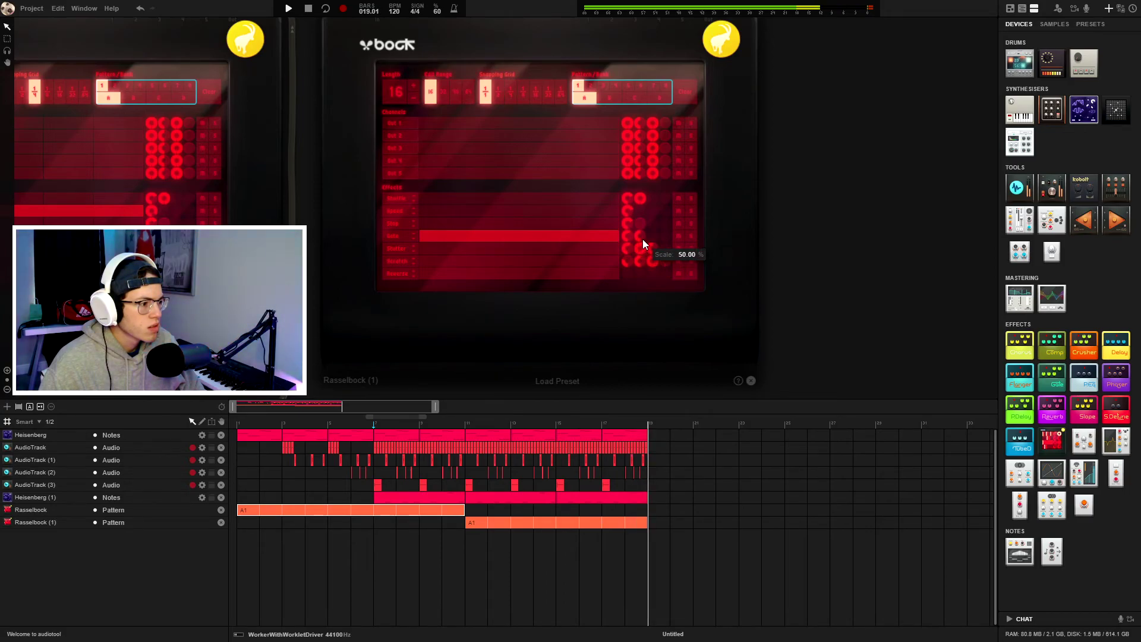
{"action": "left_click", "coordinate": [466, 424]}
{"action": "left_click_drag", "start_coordinate": [640, 236], "coordinate": [638, 178]}
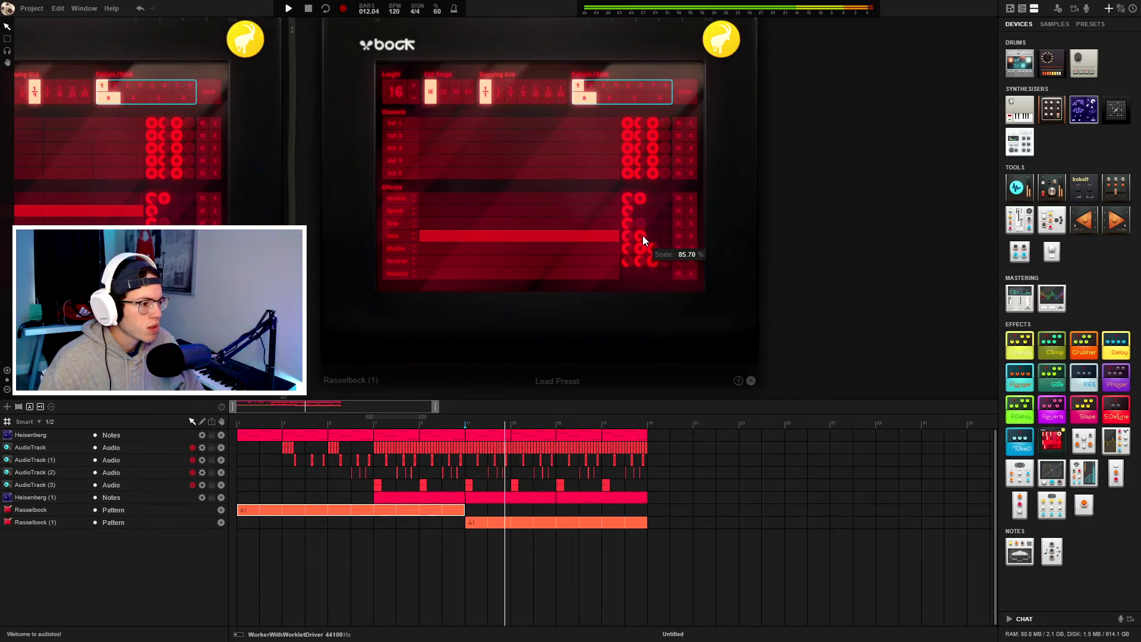
{"action": "left_click_drag", "start_coordinate": [644, 235], "coordinate": [642, 202]}
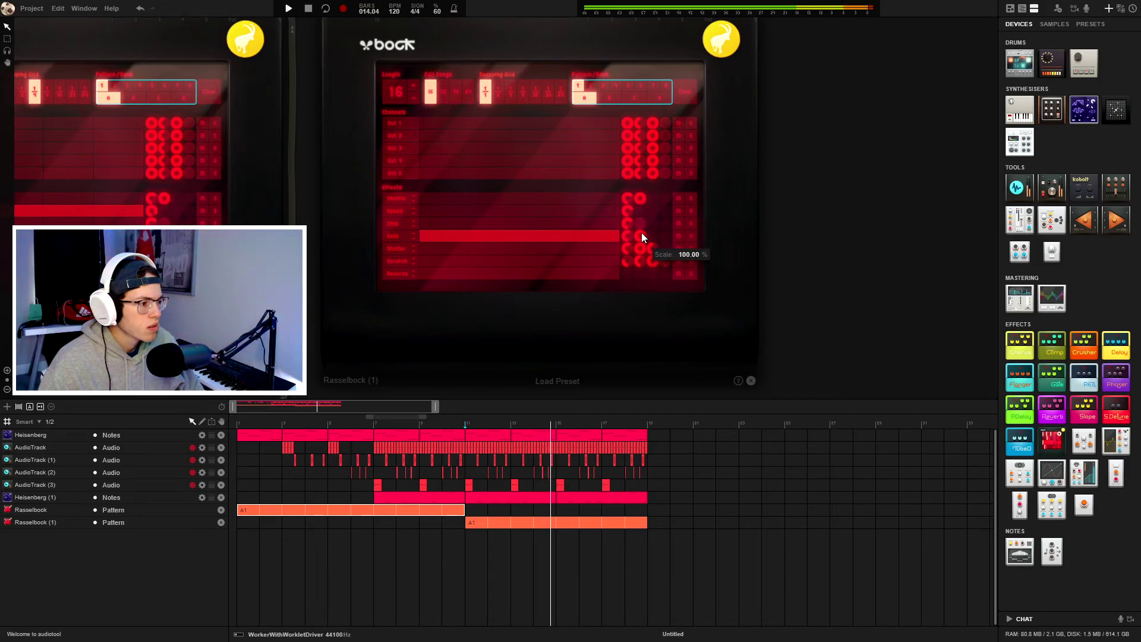
{"action": "mouse_move", "coordinate": [638, 268]}
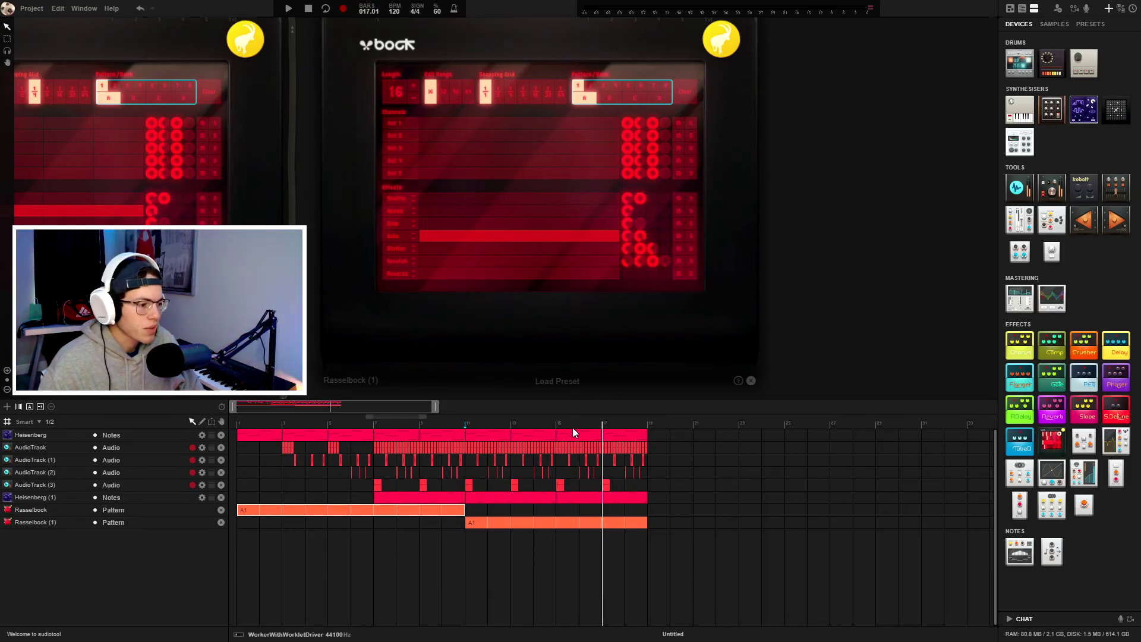
{"action": "left_click_drag", "start_coordinate": [337, 423], "coordinate": [496, 423]}
{"action": "left_click", "coordinate": [236, 425]}
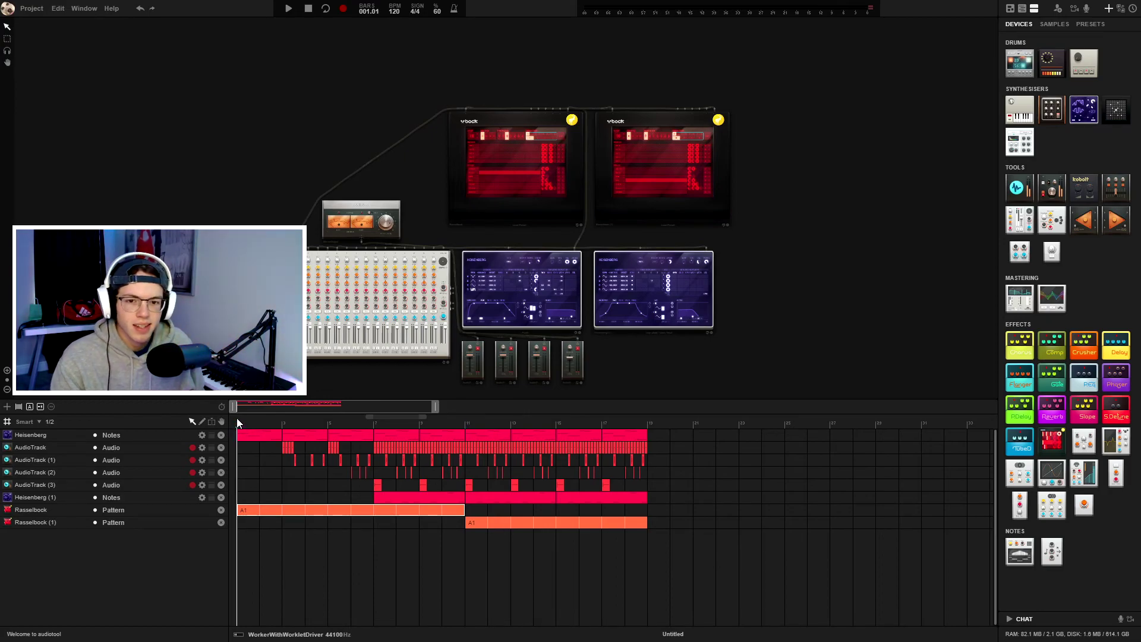